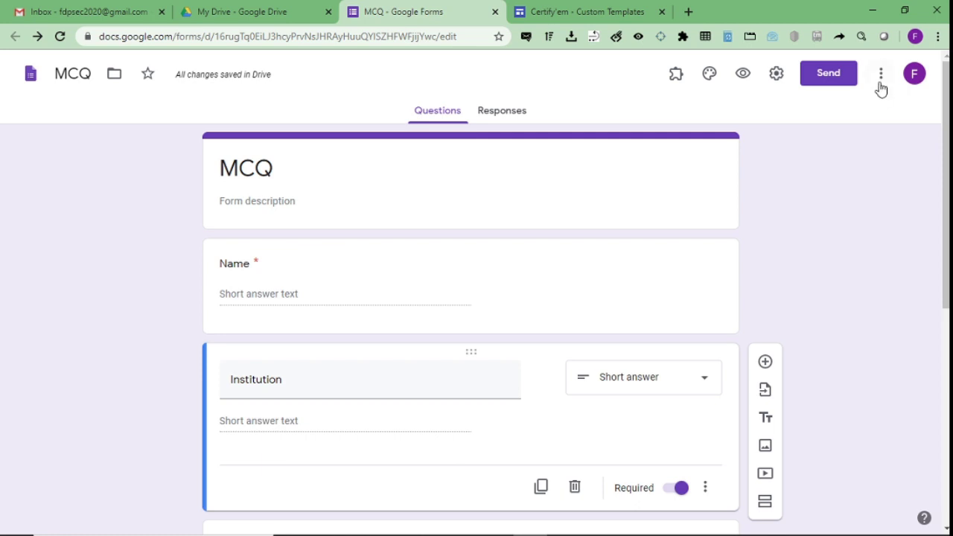
# Open the three-dot More menu at the top right of the MCQ form.
pyautogui.click(881, 74)
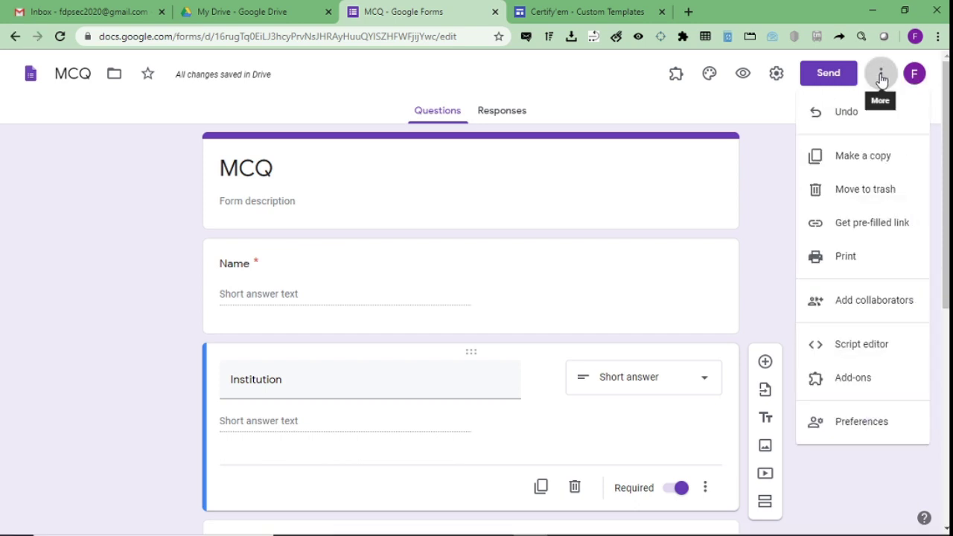
# Search the Add-ons marketplace for 'cert' and open the Certify'em listing.
pyautogui.click(827, 379)
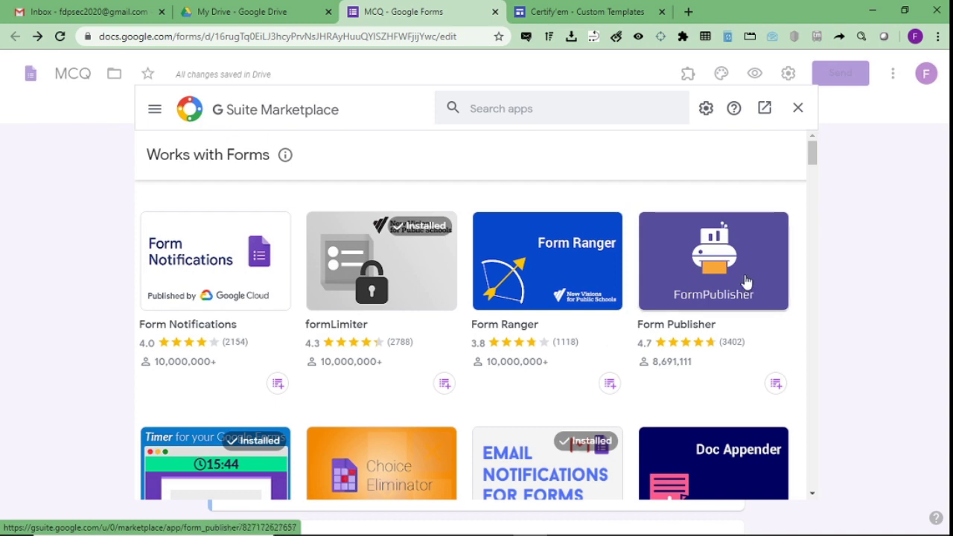
pyautogui.click(554, 112)
pyautogui.write('cert')
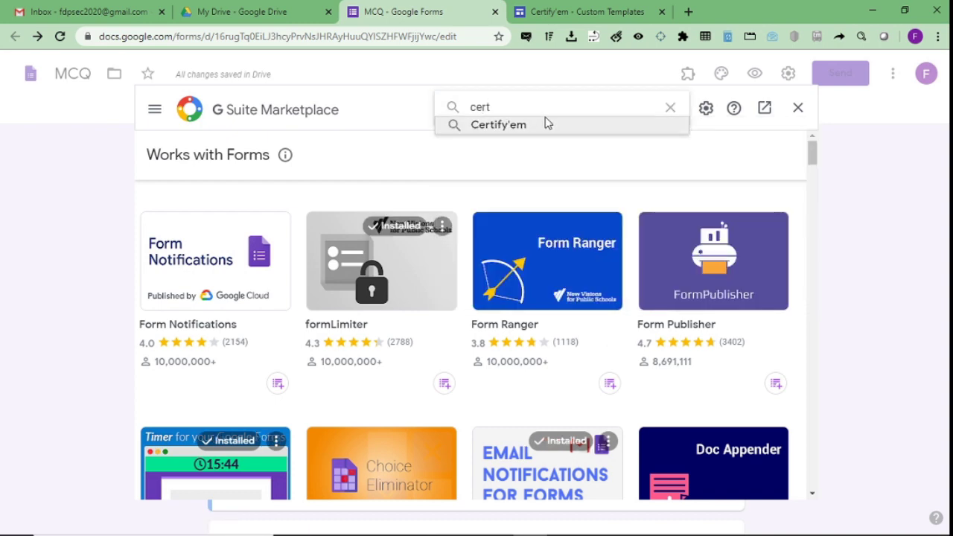
pyautogui.click(546, 122)
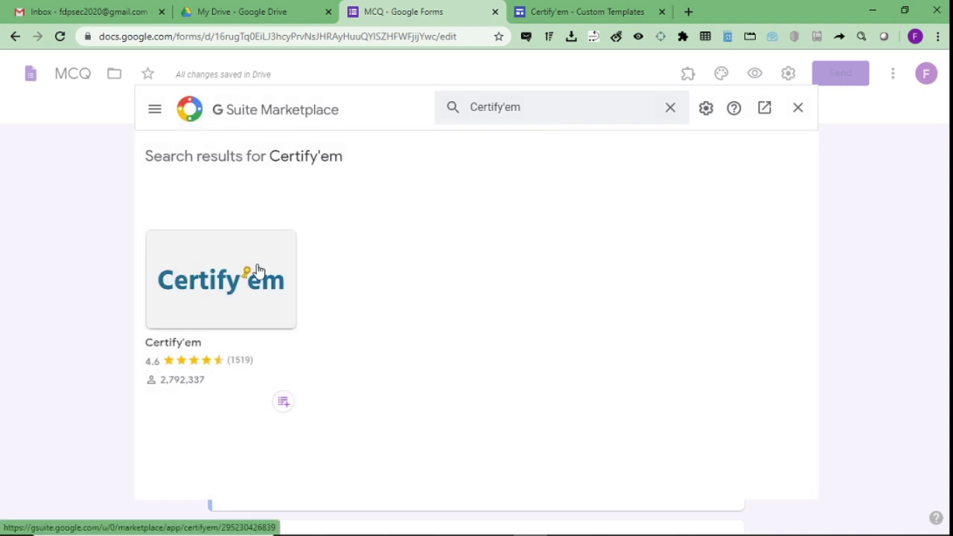
pyautogui.click(259, 270)
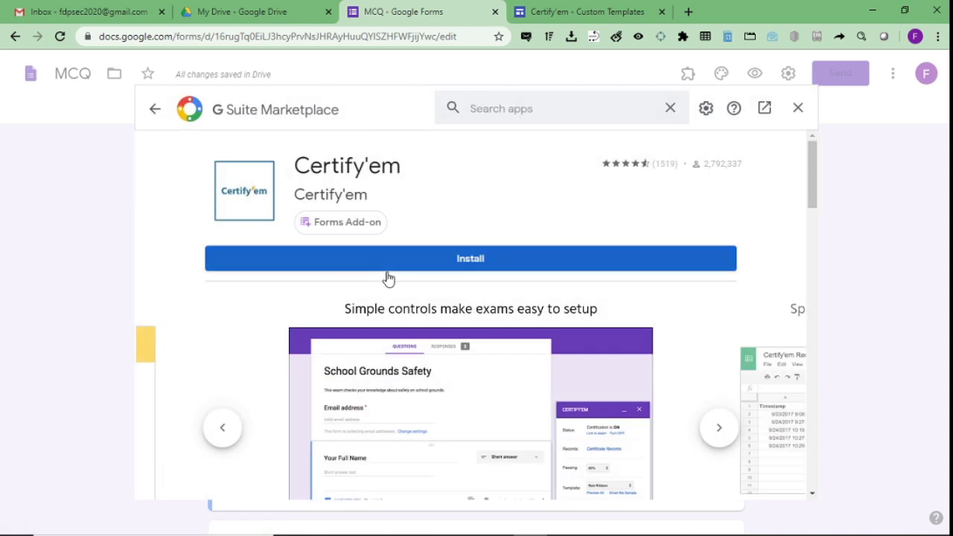
# Install Certify'em with access allowed for the chosen account, then close the Marketplace.
pyautogui.click(387, 273)
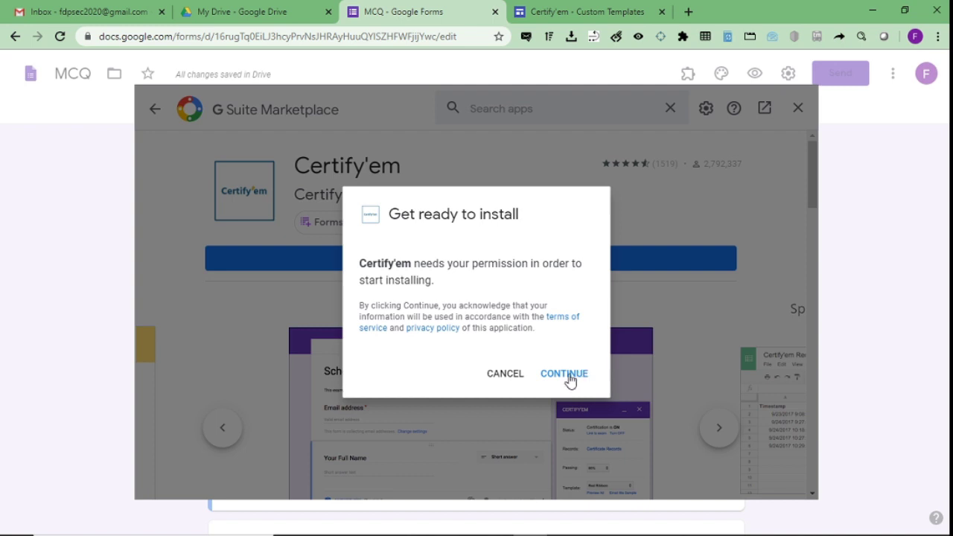
pyautogui.click(569, 377)
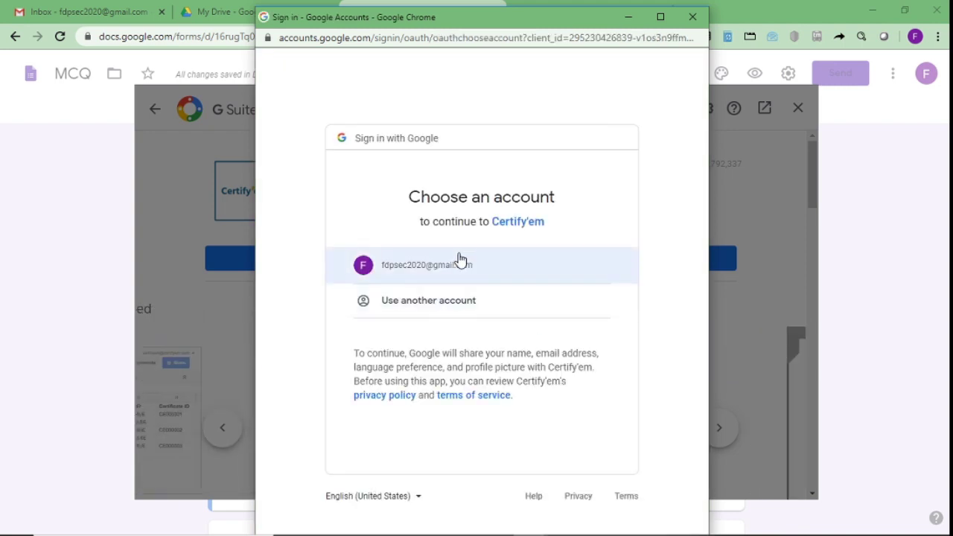
pyautogui.click(459, 259)
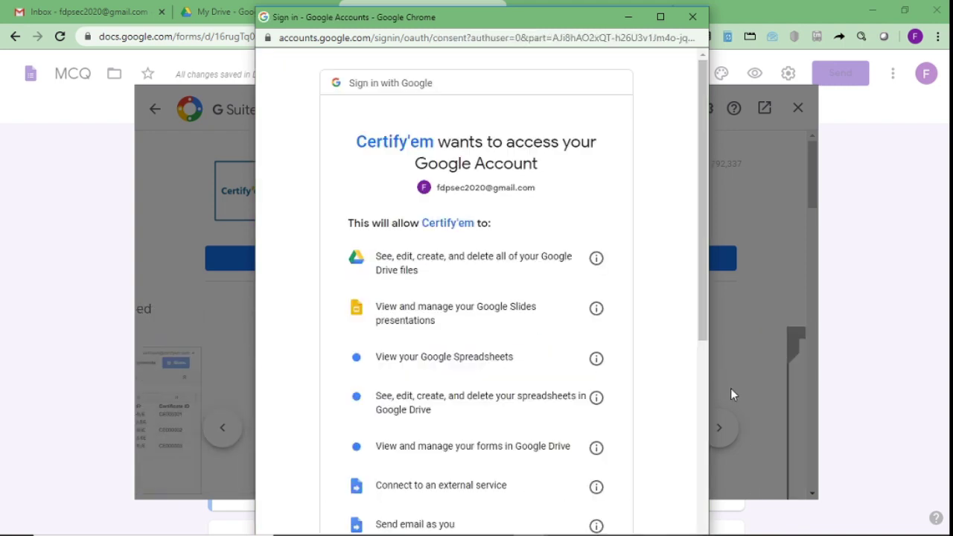
pyautogui.moveTo(706, 338); pyautogui.dragTo(713, 513)
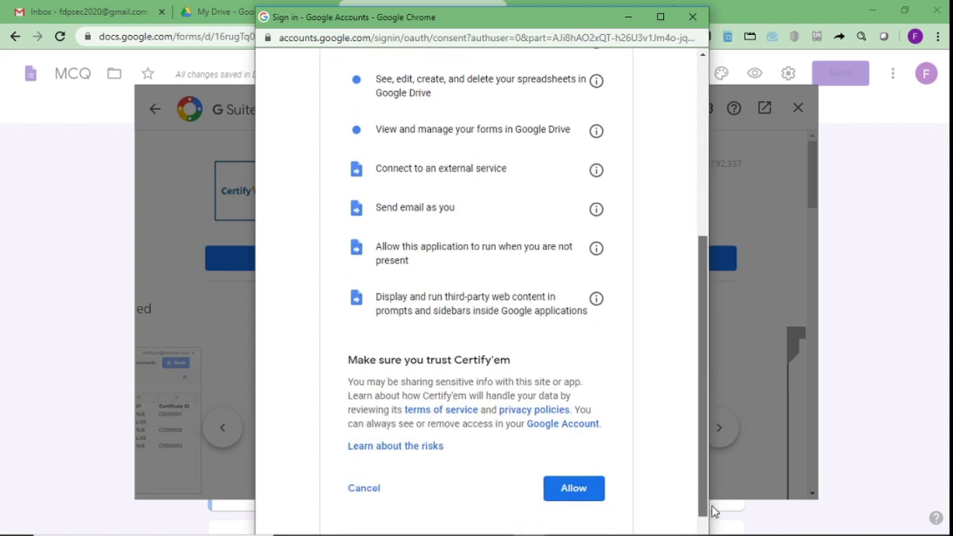
pyautogui.click(574, 488)
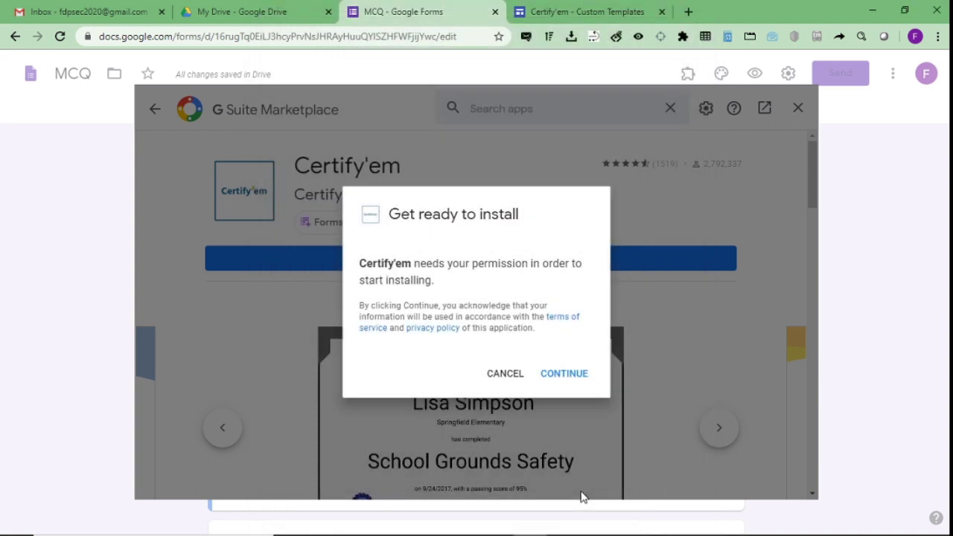
pyautogui.click(565, 373)
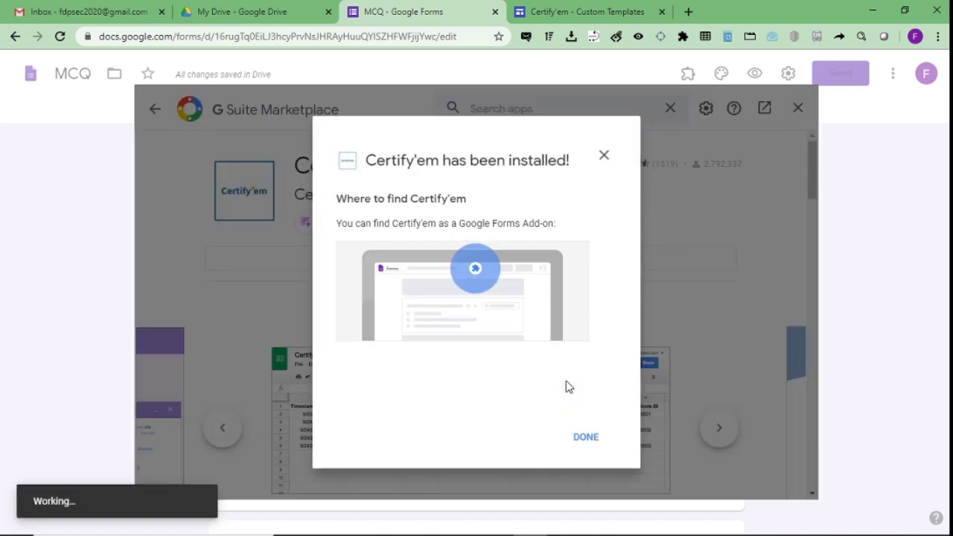
pyautogui.click(586, 441)
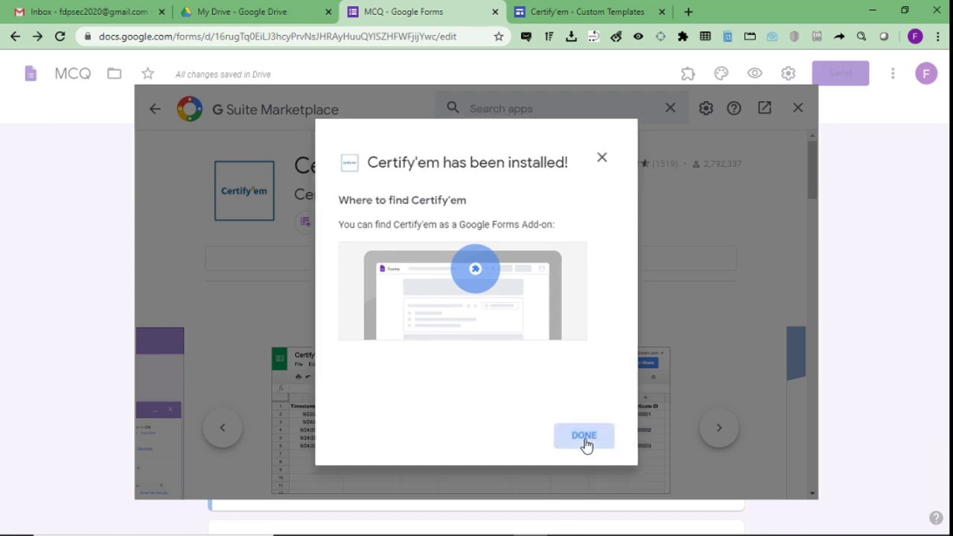
pyautogui.click(798, 108)
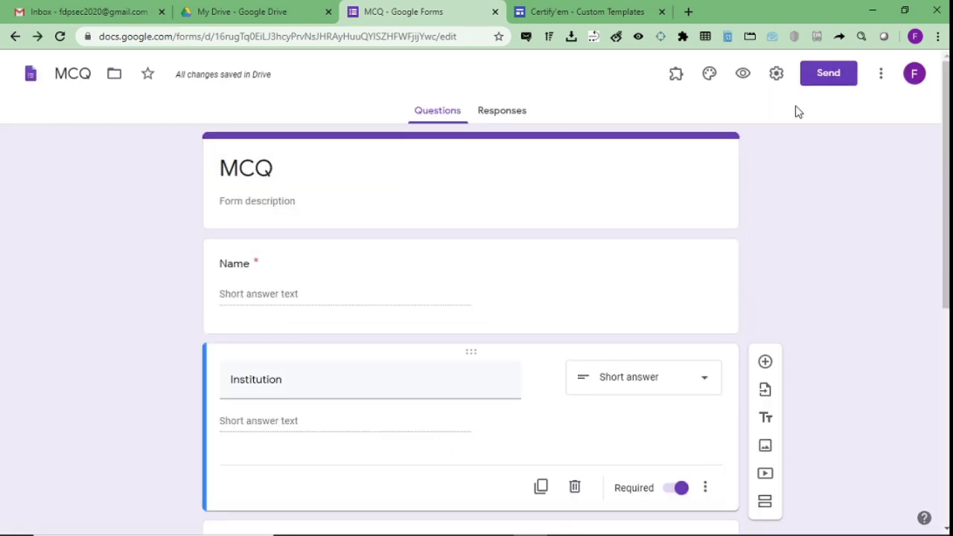
# Turn on 'Make this a quiz' in the Quizzes settings and save it.
pyautogui.moveTo(947, 149)
pyautogui.mouseDown()
pyautogui.moveTo(947, 295)
pyautogui.moveTo(947, 165)
pyautogui.mouseUp()
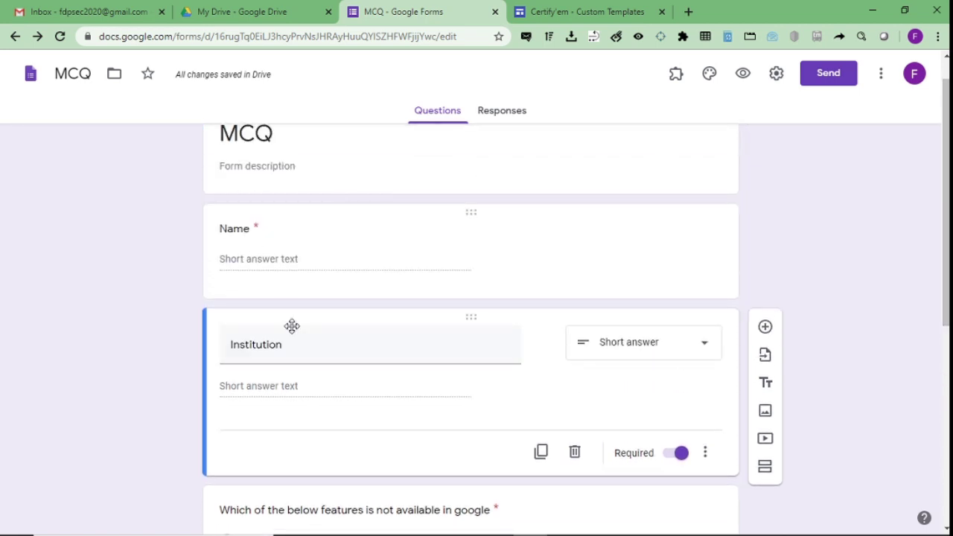
pyautogui.moveTo(947, 201); pyautogui.dragTo(947, 399)
pyautogui.moveTo(947, 462); pyautogui.dragTo(947, 435)
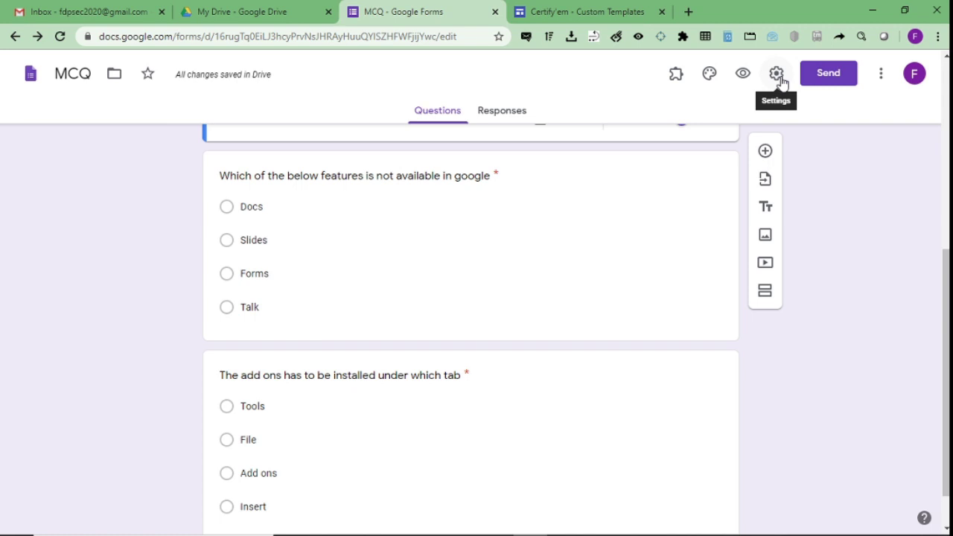
pyautogui.click(779, 78)
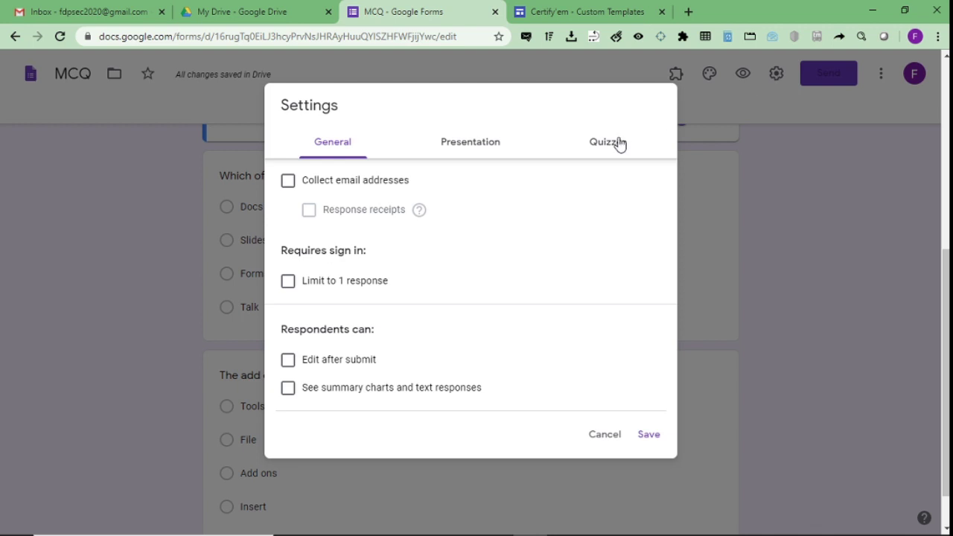
pyautogui.click(618, 143)
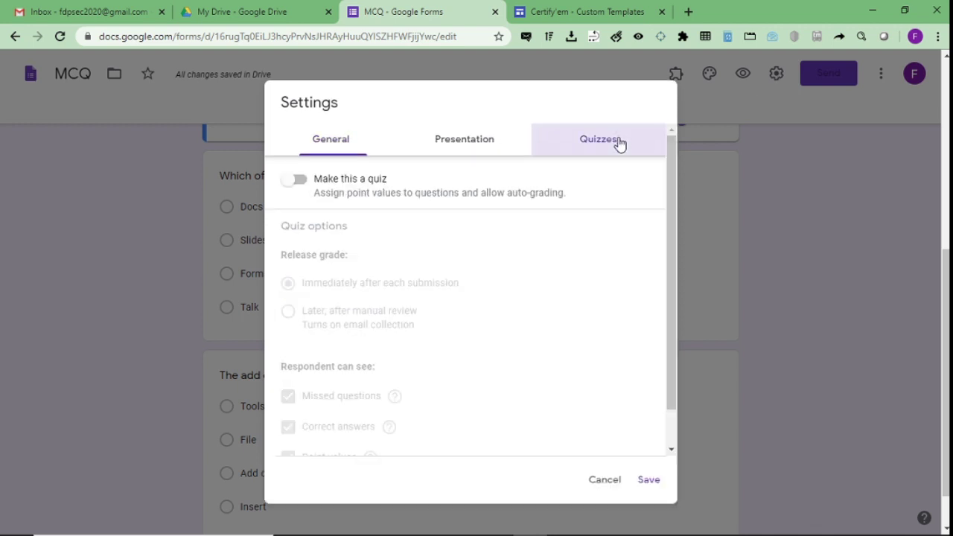
pyautogui.click(301, 181)
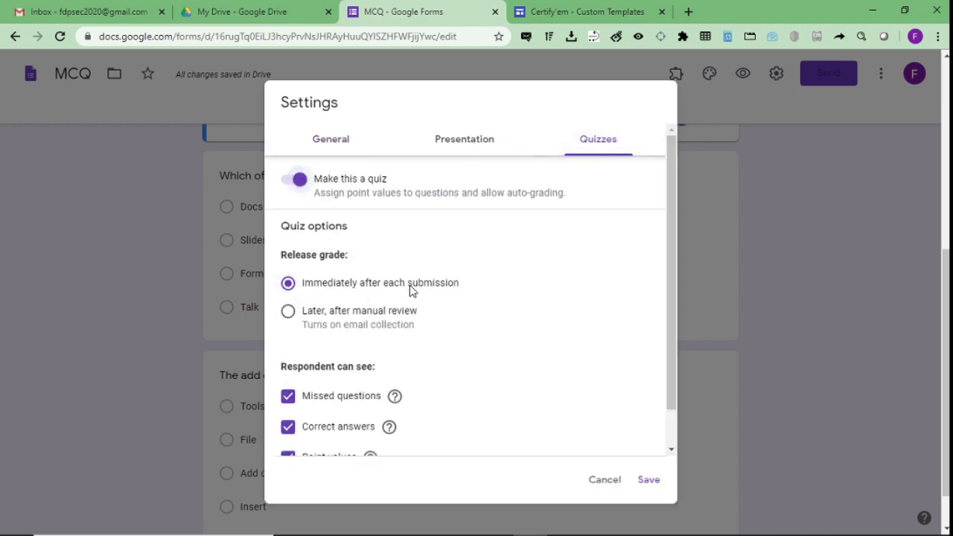
pyautogui.click(648, 481)
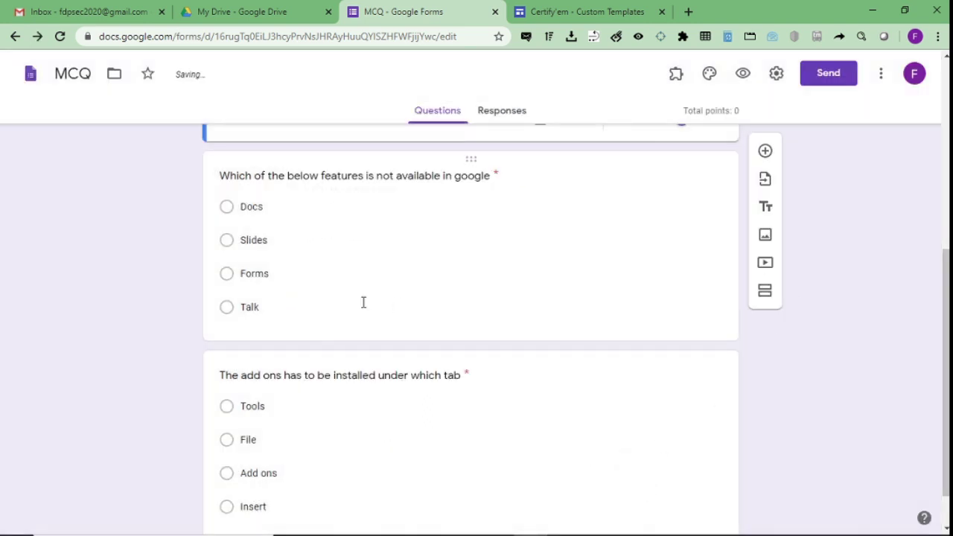
pyautogui.click(342, 301)
# Mark Talk as the first question's correct answer, worth 1 point.
pyautogui.click(268, 354)
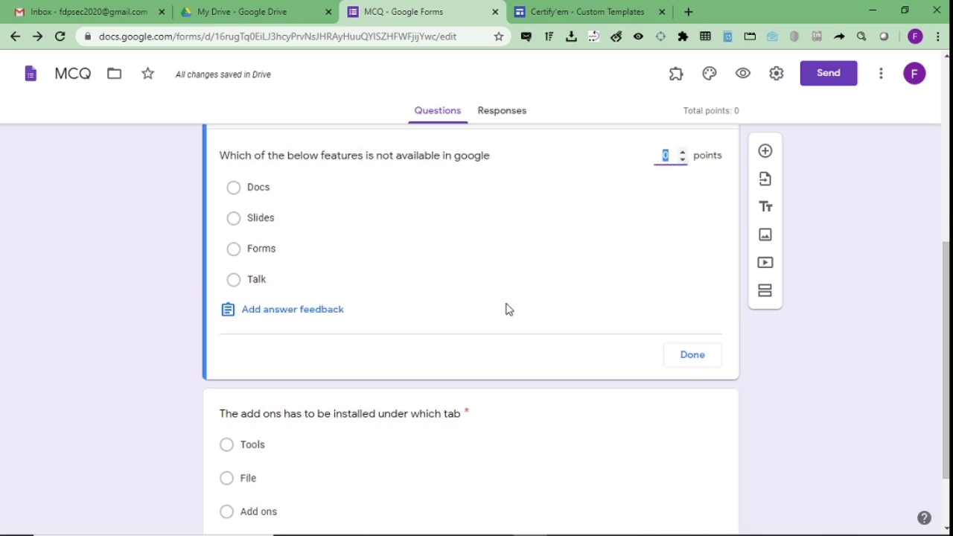
pyautogui.scroll(1, 940, 326)
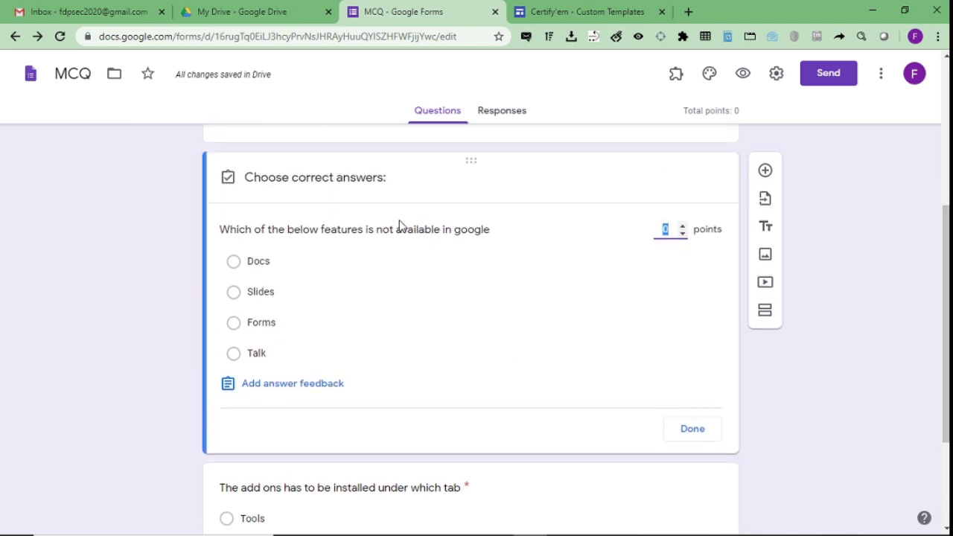
pyautogui.click(237, 355)
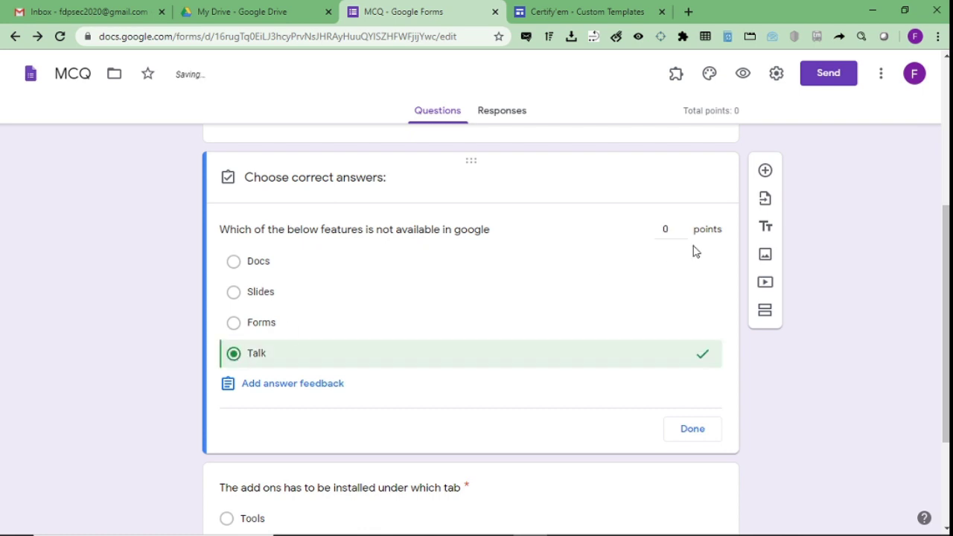
pyautogui.click(677, 231)
pyautogui.press('BackSpace')
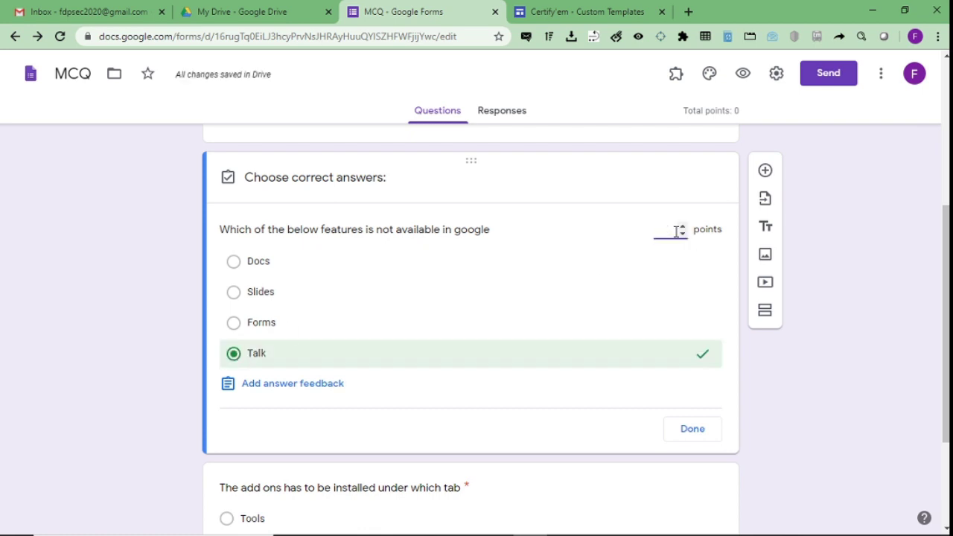
pyautogui.write('1')
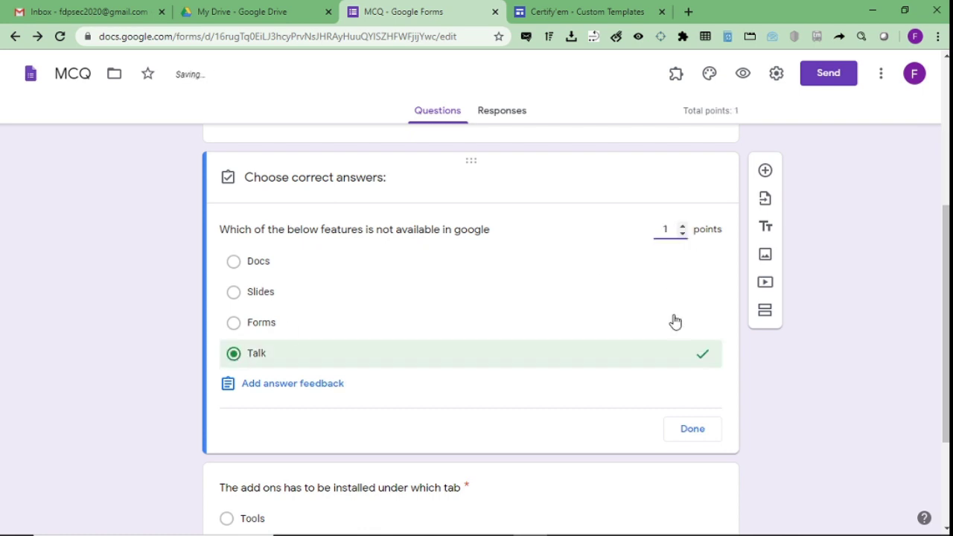
pyautogui.click(714, 438)
# Mark 'Add ons' as the add-ons question's correct answer, worth 1 point.
pyautogui.scroll(-2, 936, 356)
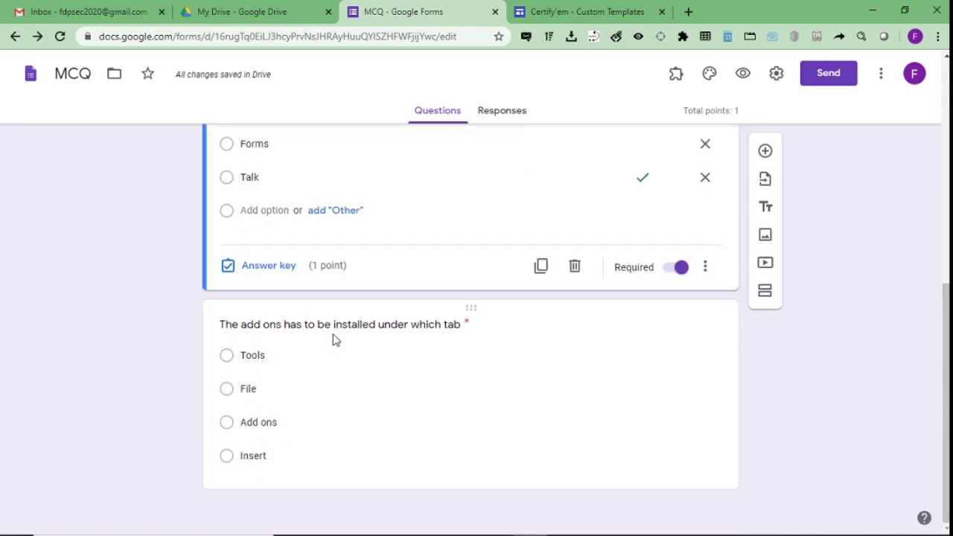
pyautogui.click(289, 453)
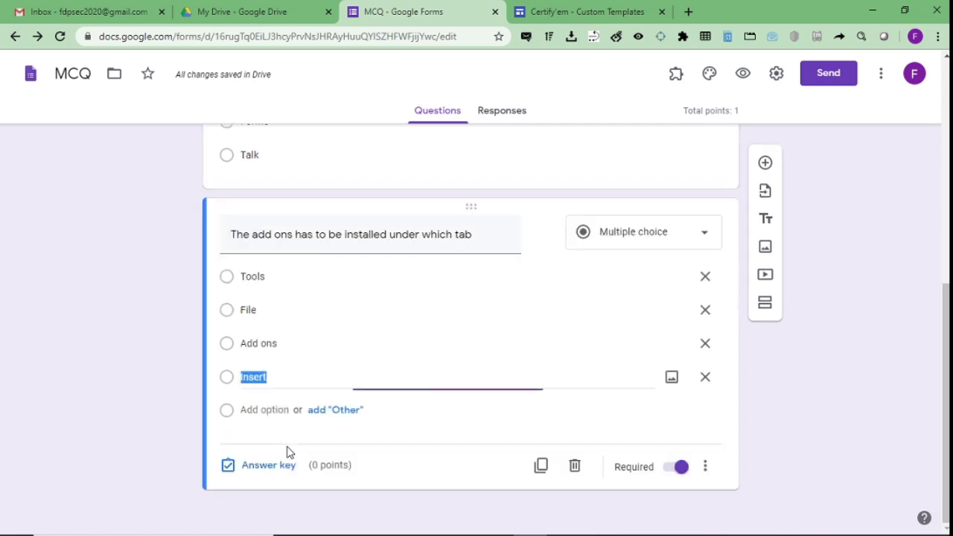
pyautogui.click(266, 479)
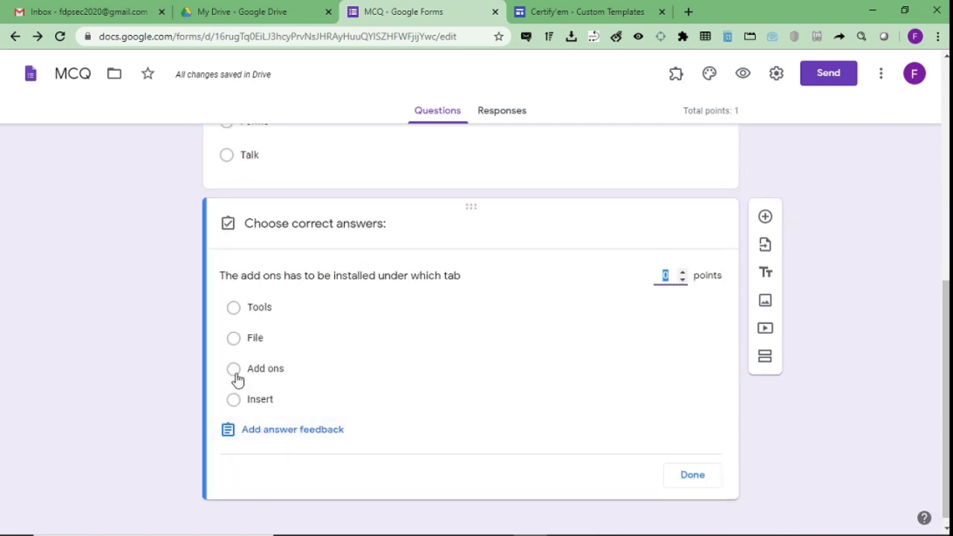
pyautogui.click(240, 375)
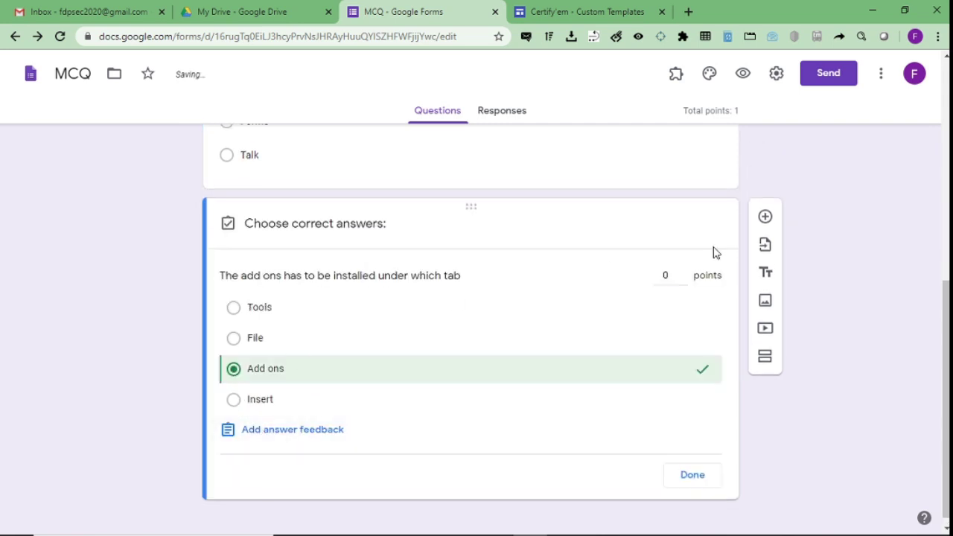
pyautogui.click(668, 277)
pyautogui.press('BackSpace')
pyautogui.write('1')
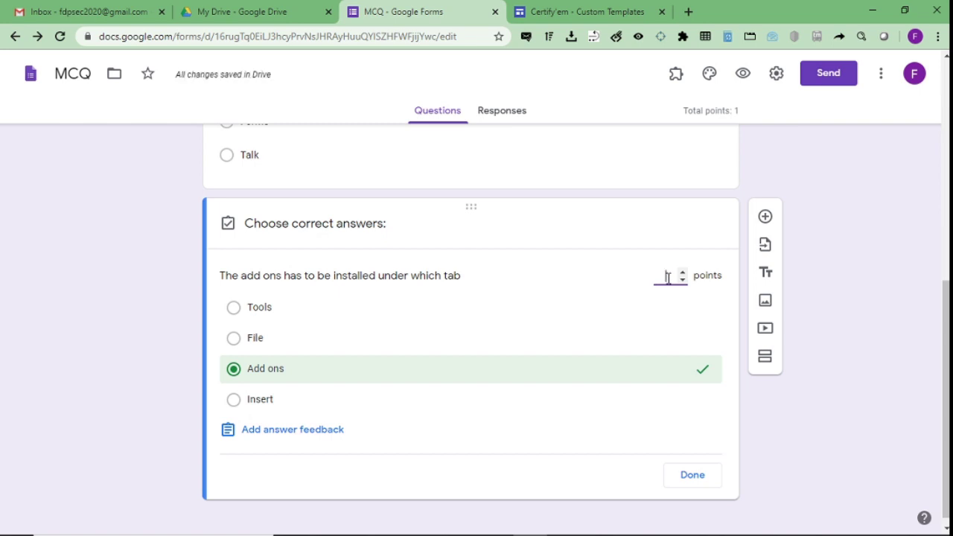
pyautogui.click(700, 484)
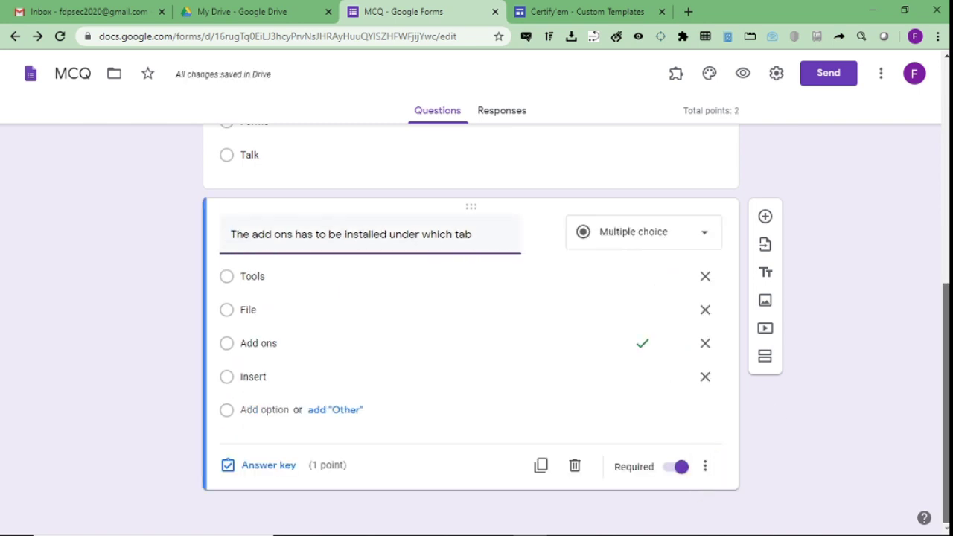
pyautogui.scroll(3, 894, 373)
pyautogui.scroll(4, 471, 335)
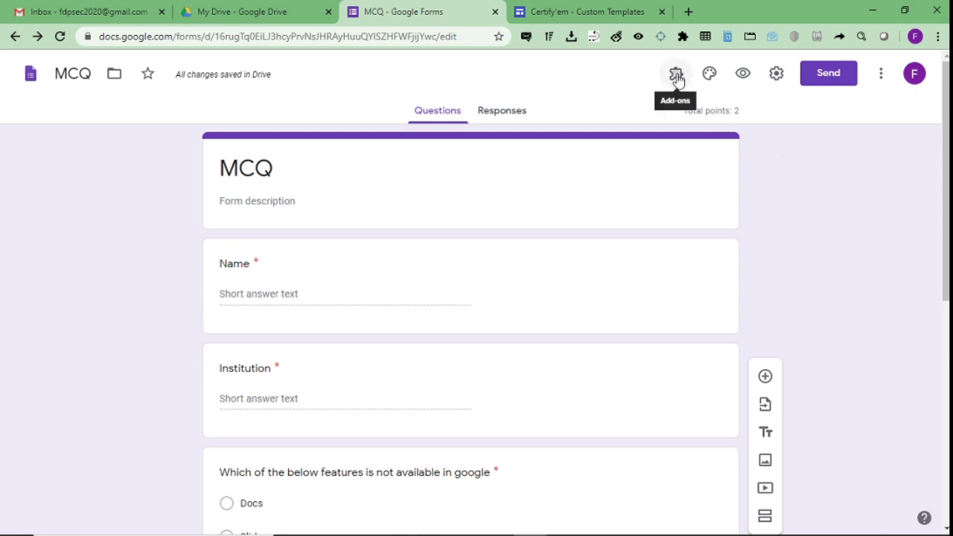
# Choose Certify'em from the Add-ons menu and show its controls panel.
pyautogui.click(677, 77)
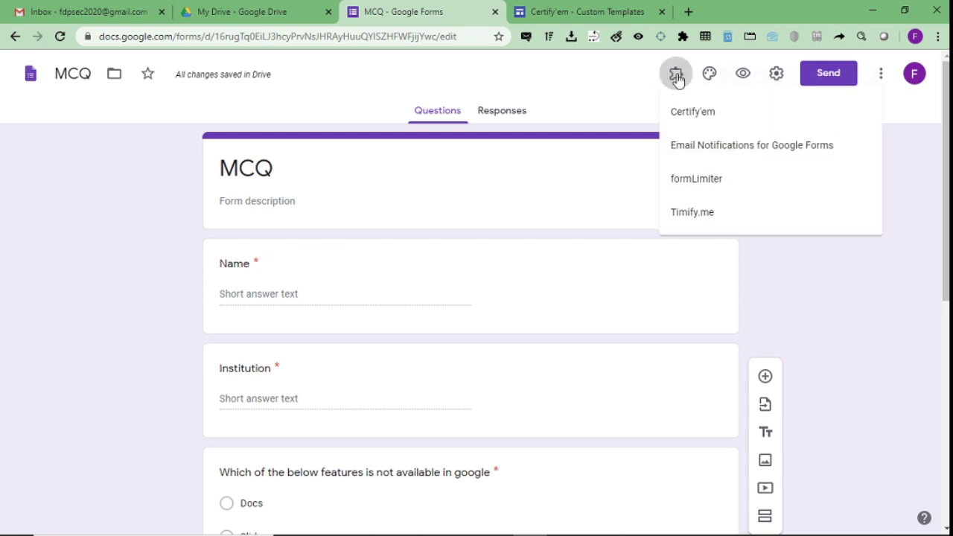
pyautogui.click(705, 116)
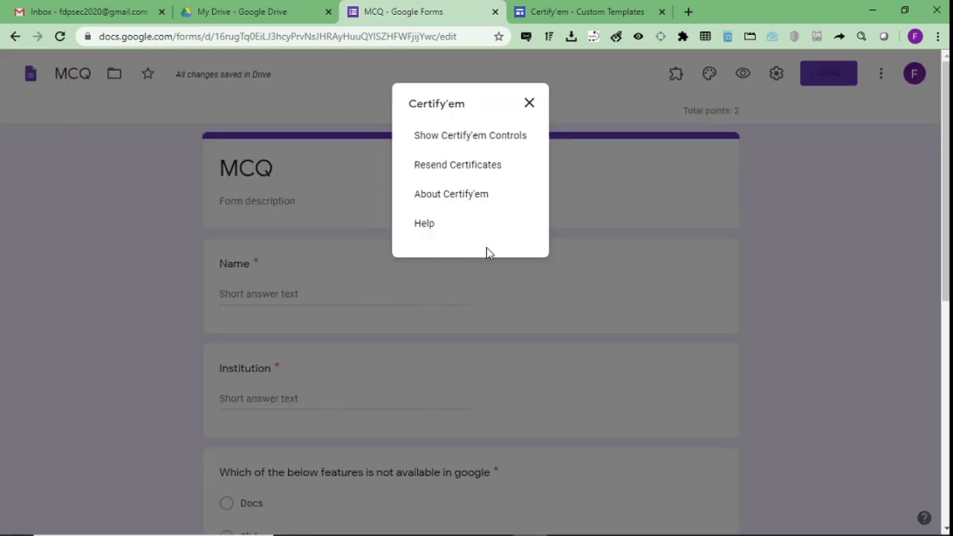
pyautogui.click(443, 137)
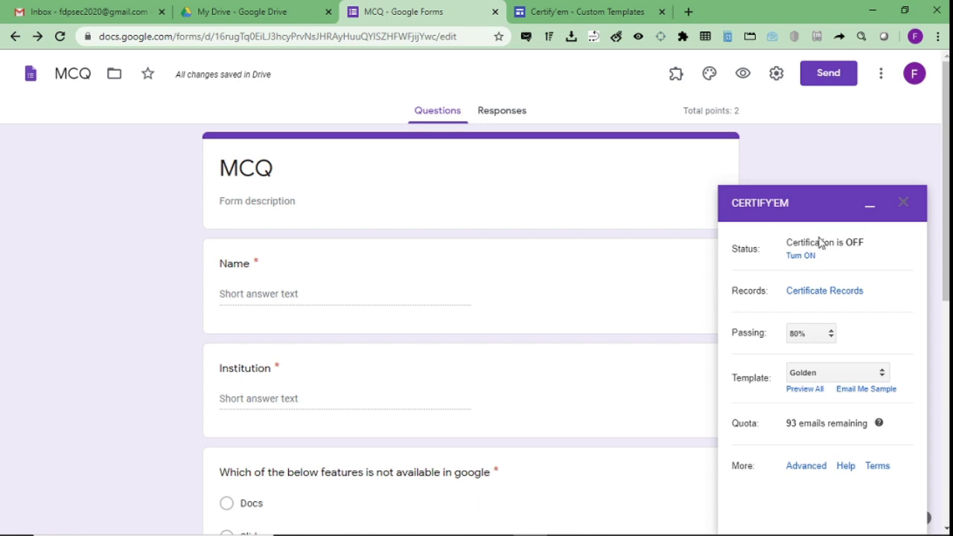
# Turn Certify'em ON at 50% passing, keep the Golden template, and preview all templates.
pyautogui.click(803, 257)
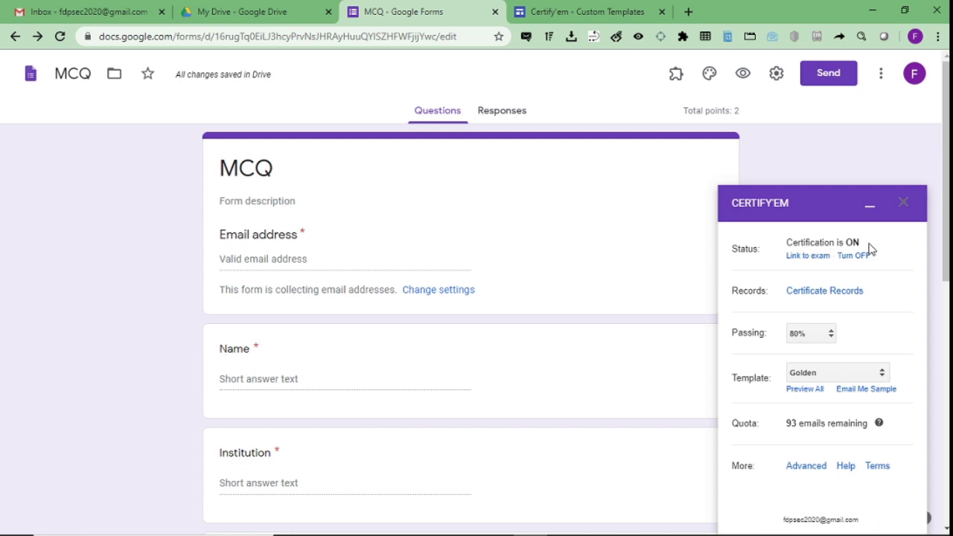
pyautogui.click(832, 335)
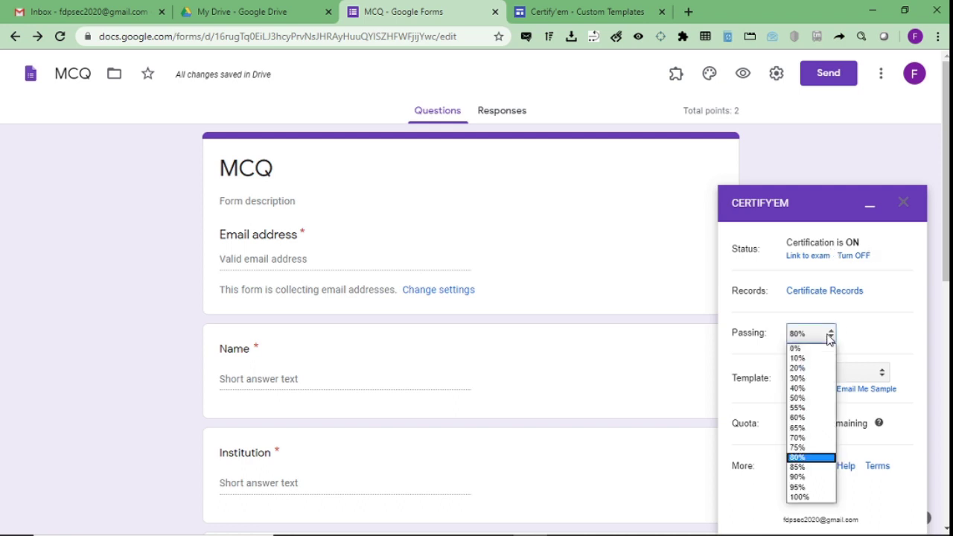
pyautogui.click(805, 400)
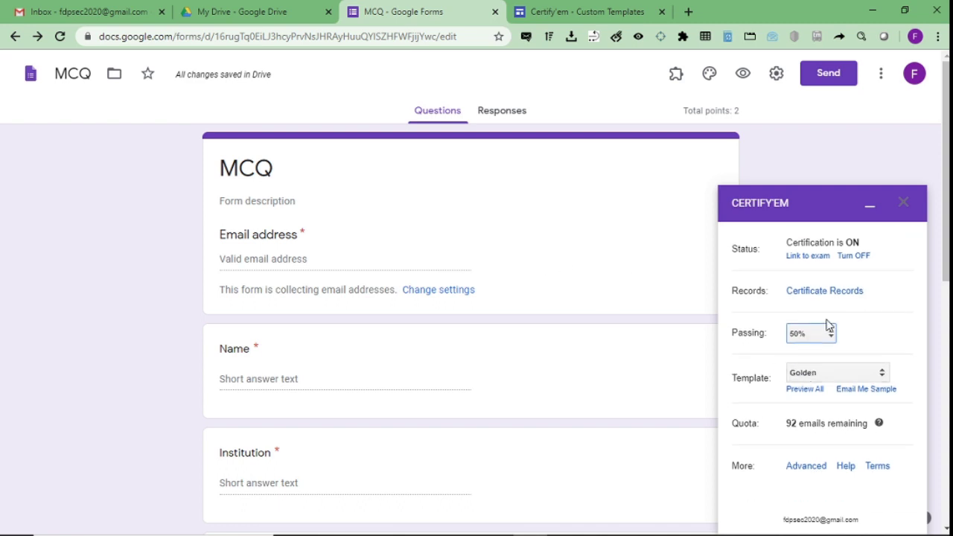
pyautogui.click(826, 376)
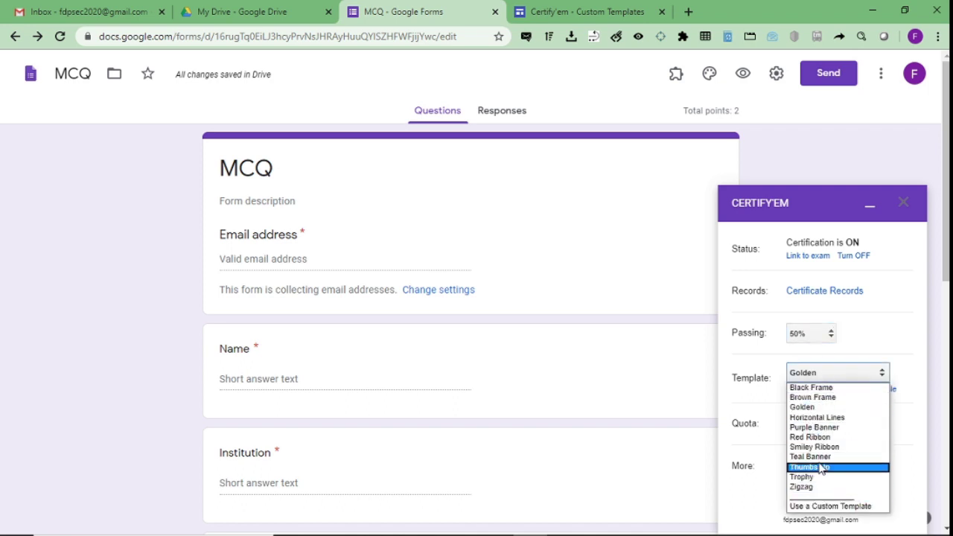
pyautogui.click(773, 433)
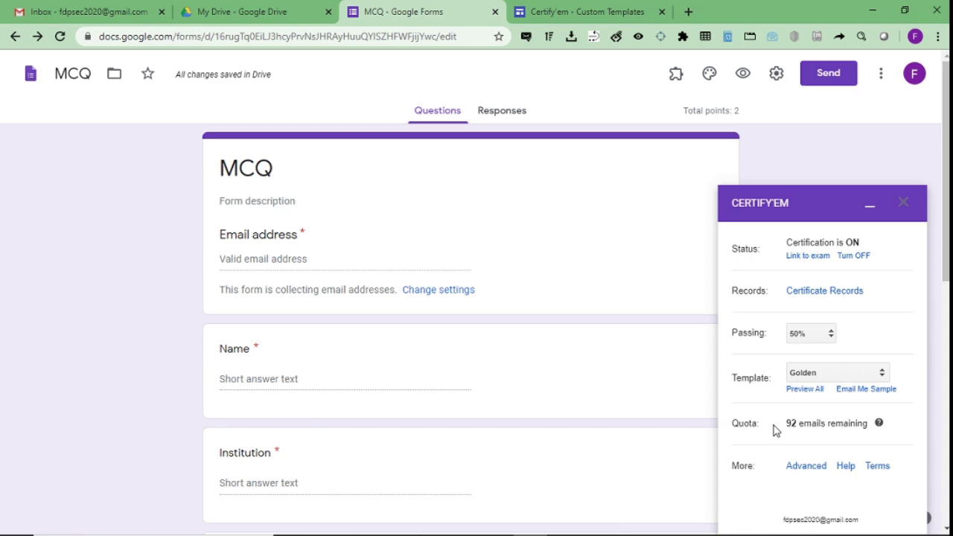
pyautogui.click(805, 395)
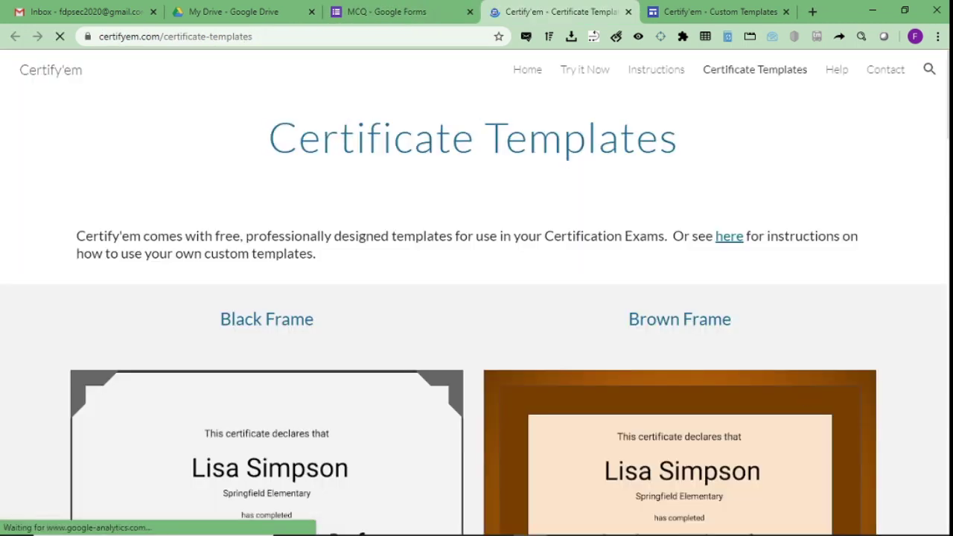
# Scroll through the certificate template designs, then return to the MCQ form tab.
pyautogui.scroll(-4, 805, 397)
pyautogui.scroll(1, 934, 137)
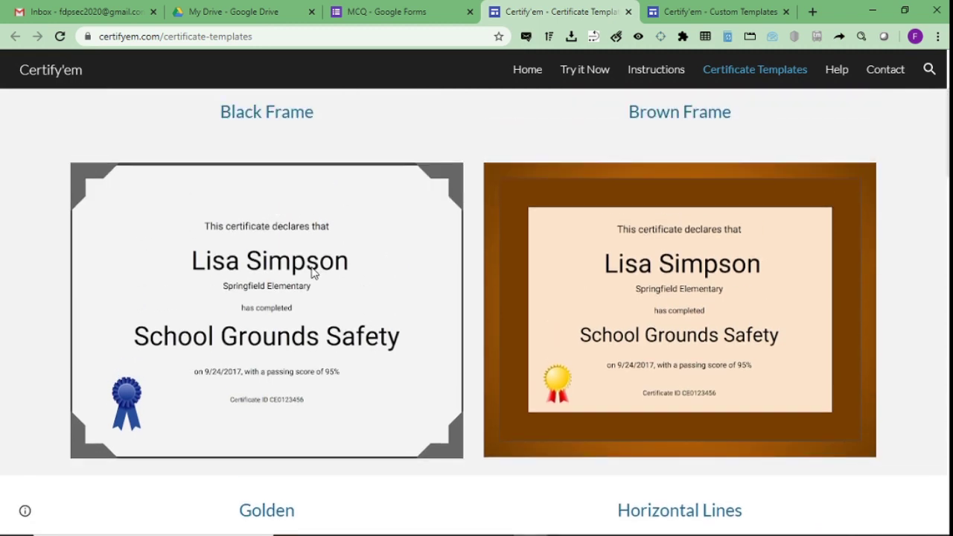
pyautogui.scroll(-5, 477, 312)
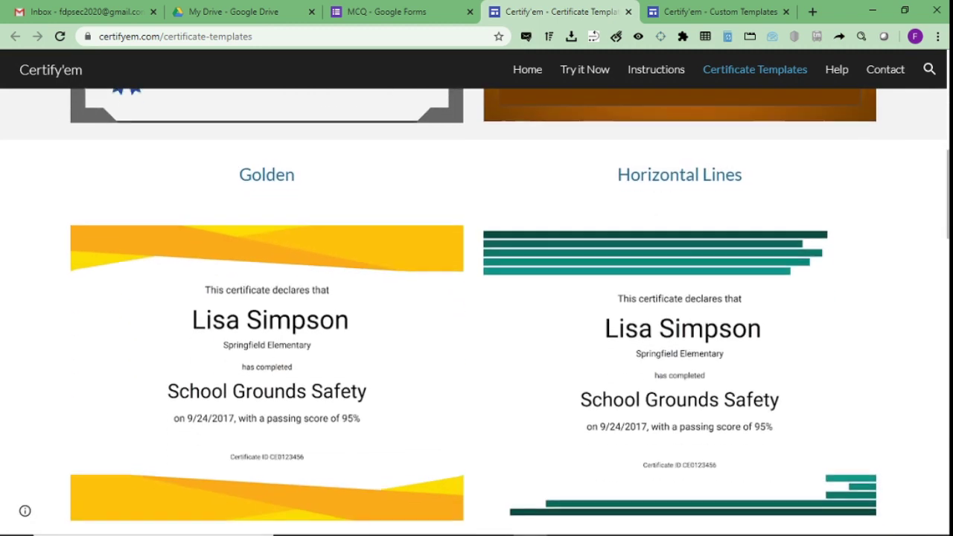
pyautogui.scroll(-6, 477, 312)
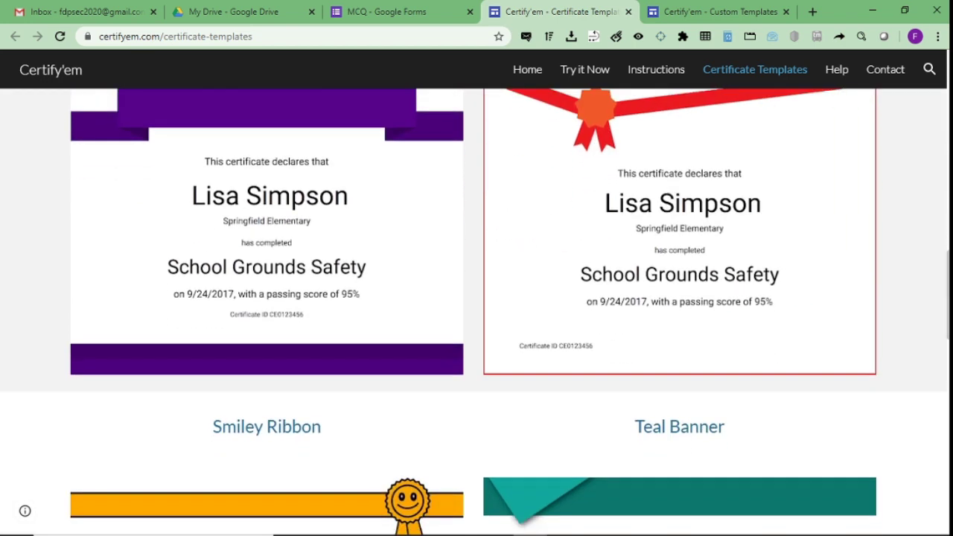
pyautogui.scroll(-7, 477, 312)
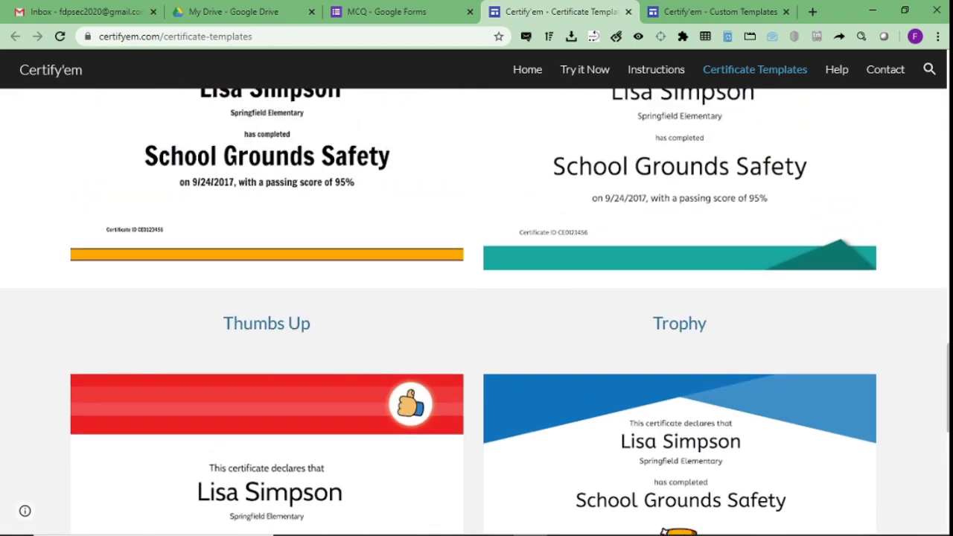
pyautogui.scroll(13, 477, 311)
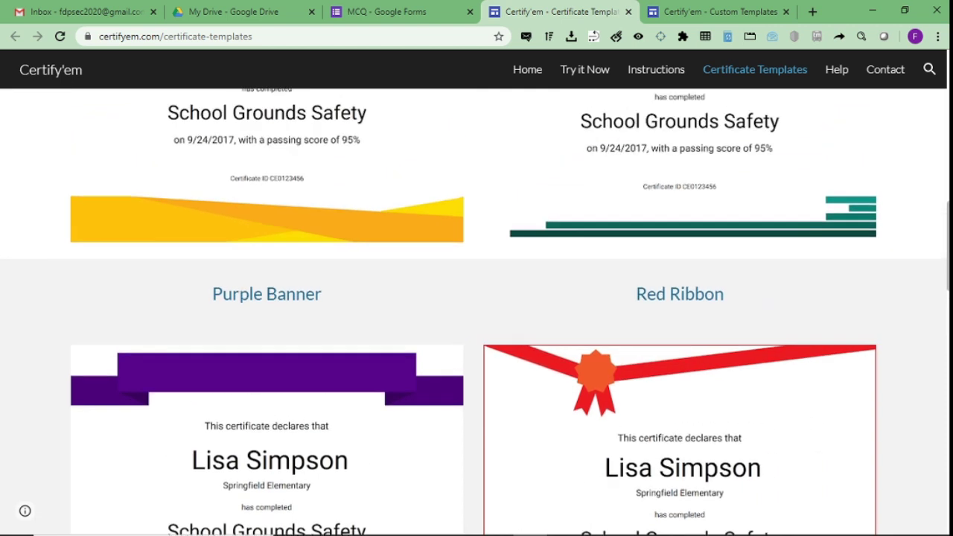
pyautogui.scroll(3, 476, 311)
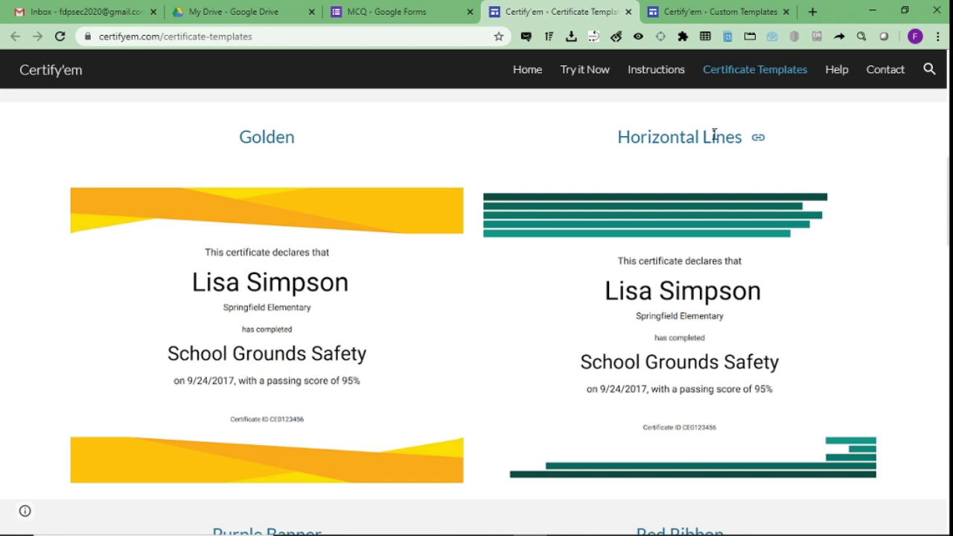
pyautogui.click(423, 11)
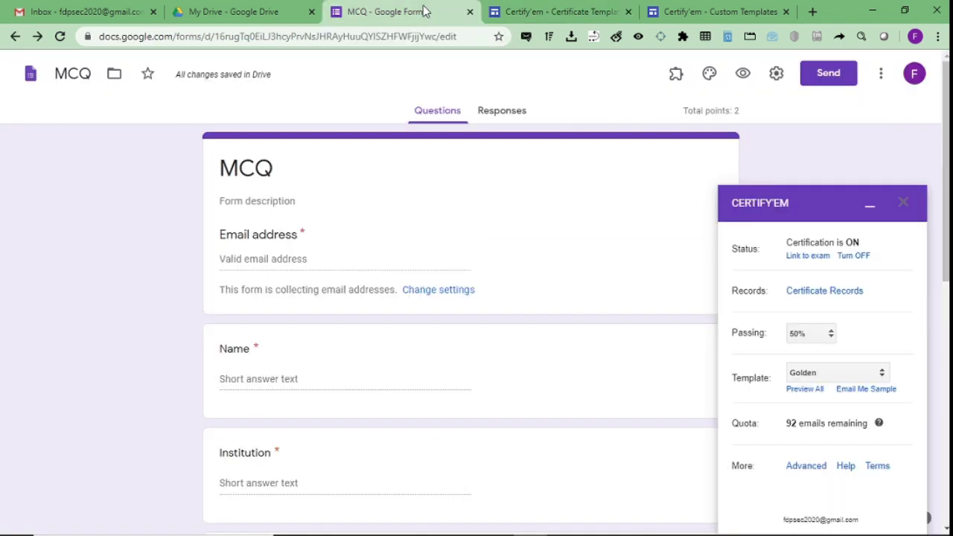
# Pick Horizontal Lines from the Certify'em Template dropdown.
pyautogui.click(825, 375)
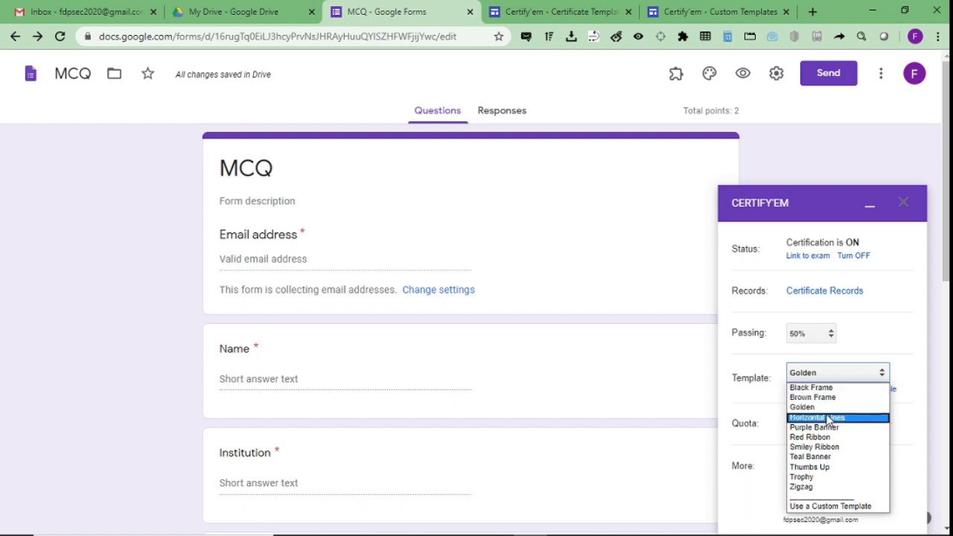
pyautogui.click(830, 418)
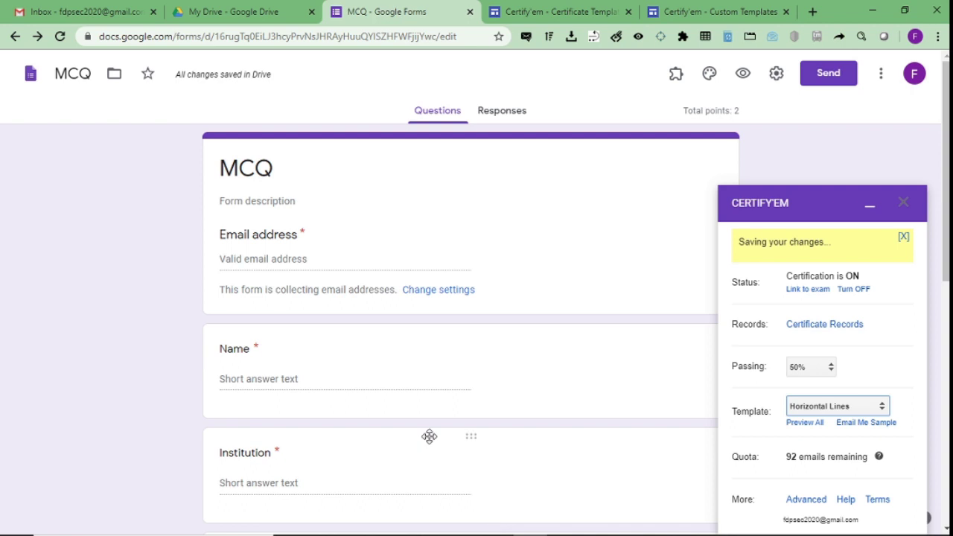
pyautogui.scroll(-2, 946, 223)
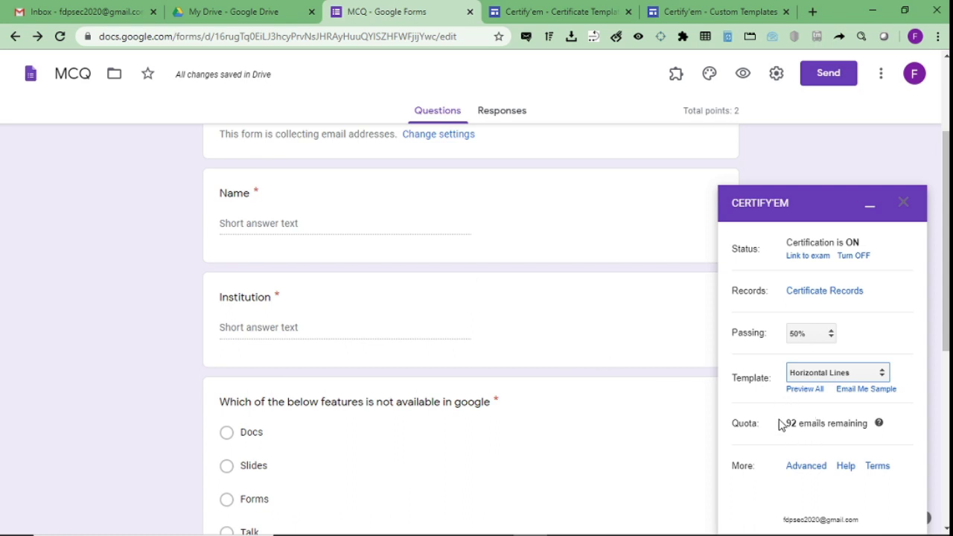
# Open Certify'em Advanced Options and look over the submission message text.
pyautogui.click(801, 468)
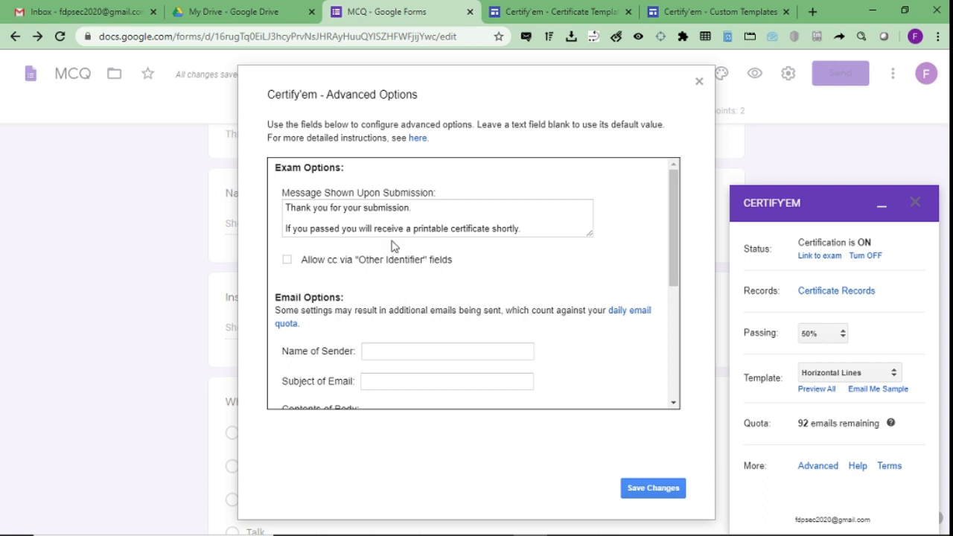
pyautogui.moveTo(536, 227)
pyautogui.mouseDown()
pyautogui.moveTo(323, 229)
pyautogui.moveTo(534, 216)
pyautogui.mouseUp()
pyautogui.click(534, 217)
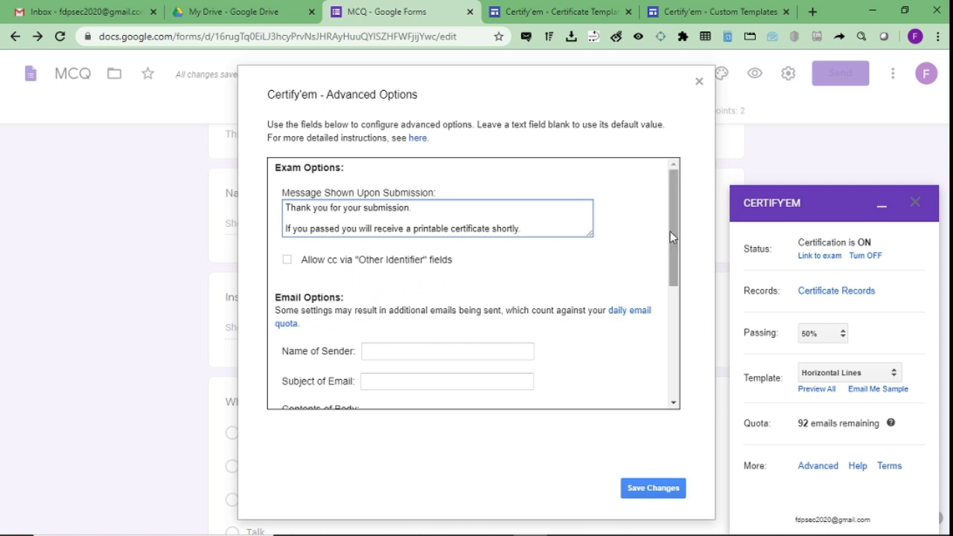
pyautogui.moveTo(670, 237); pyautogui.dragTo(664, 294)
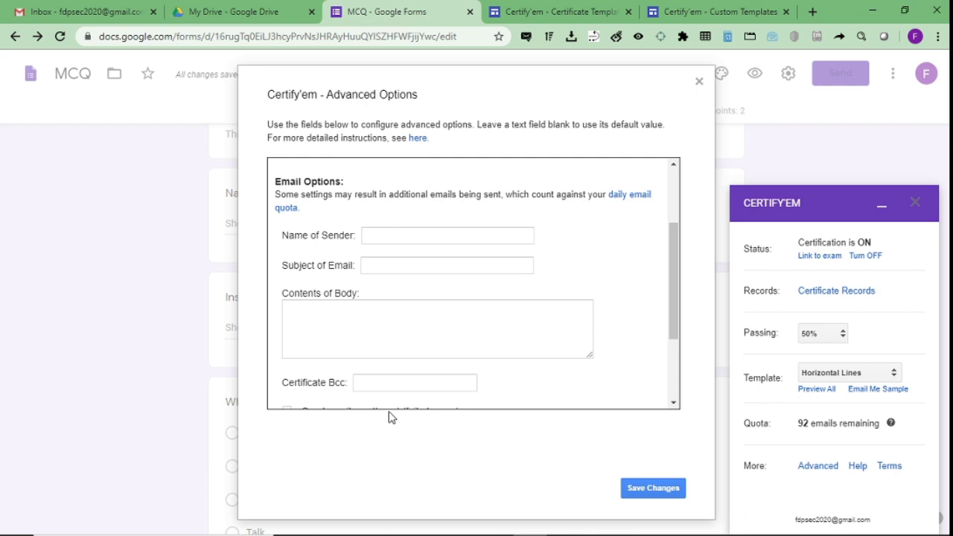
# Enter the sender's name and set the email subject to 'Certificate of appreciation'.
pyautogui.click(391, 236)
pyautogui.write('C')
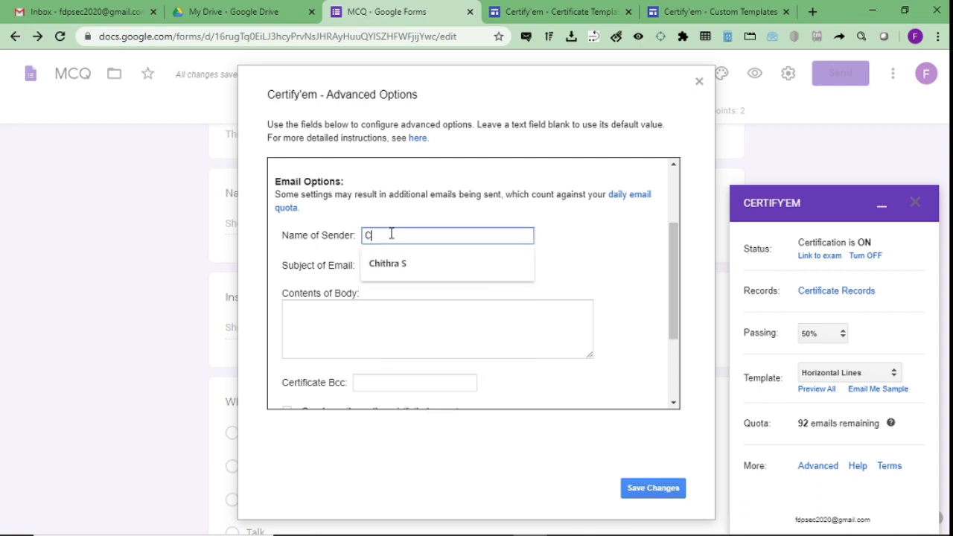
pyautogui.write('hithra S')
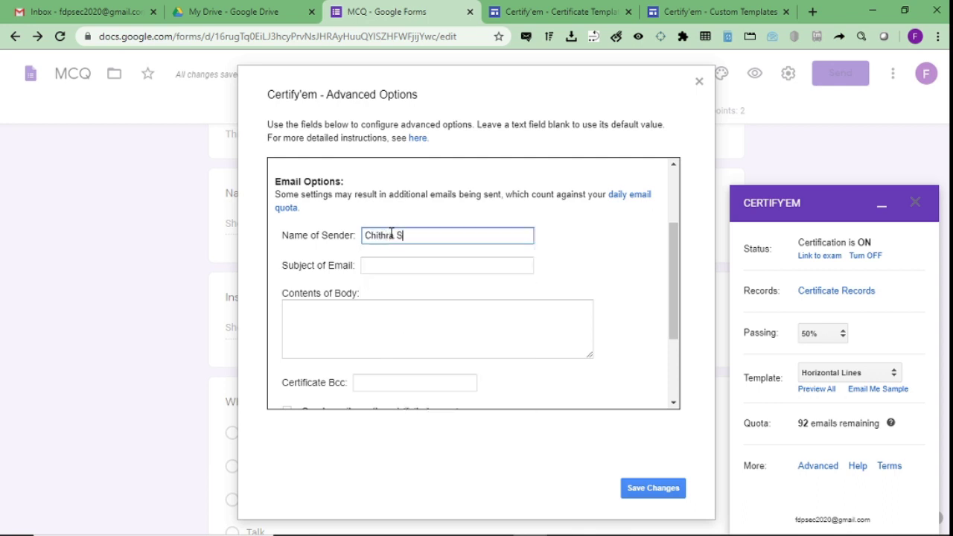
pyautogui.click(391, 262)
pyautogui.write('C')
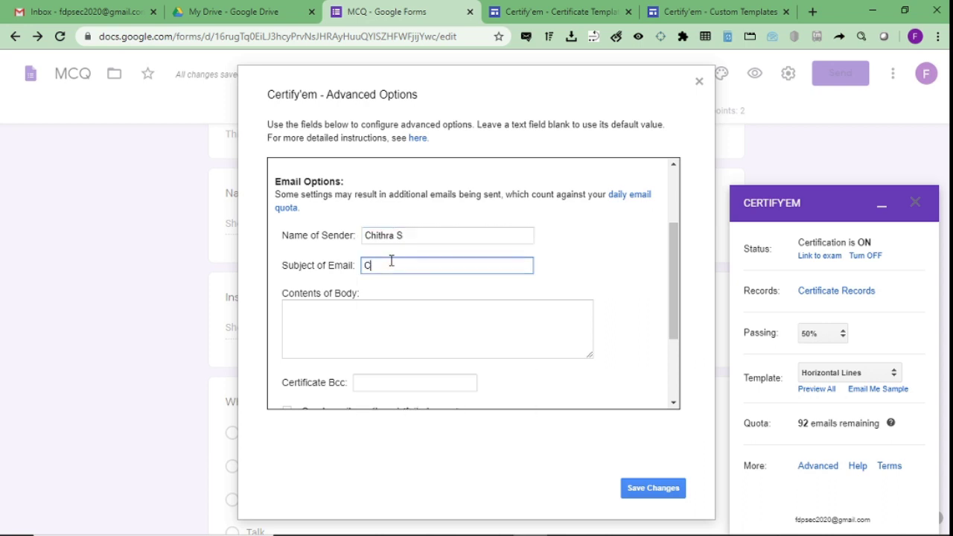
pyautogui.write('ertificate of appreciation')
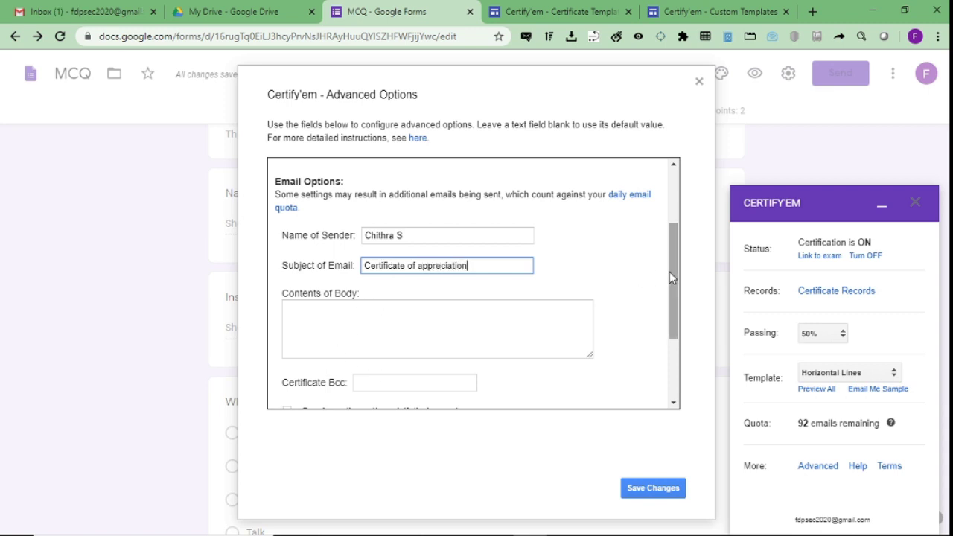
pyautogui.moveTo(670, 273); pyautogui.dragTo(678, 351)
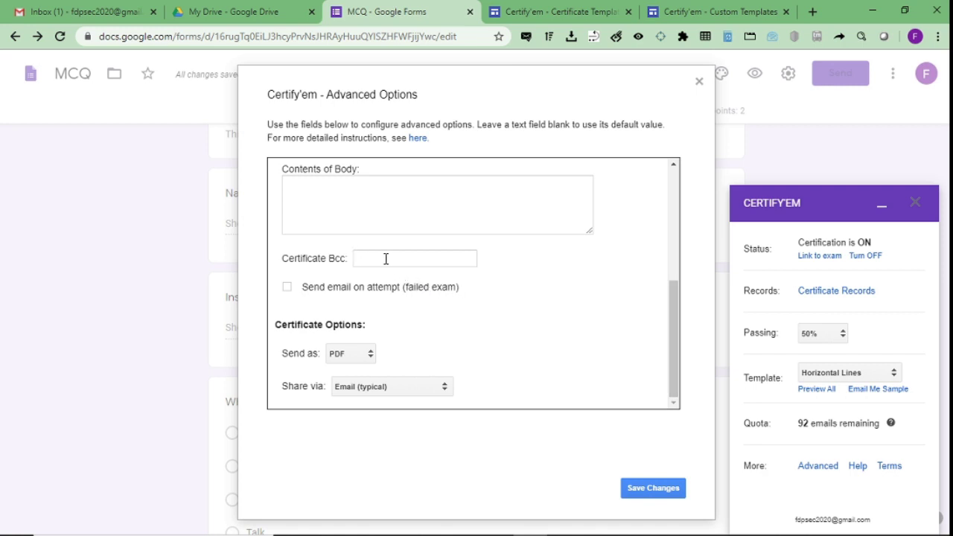
# Leave the certificate file format on PDF after briefly trying IMAGE.
pyautogui.click(350, 356)
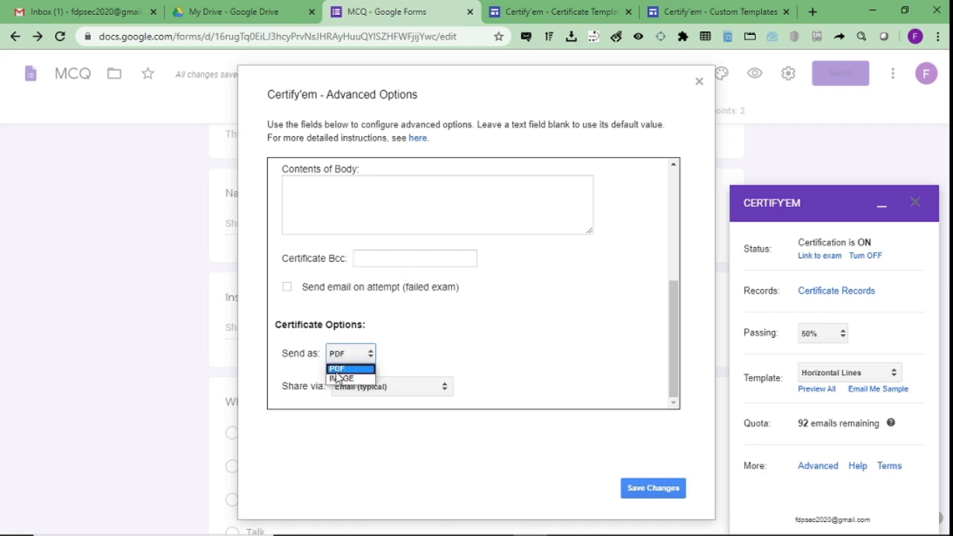
pyautogui.click(340, 379)
pyautogui.click(345, 356)
pyautogui.click(339, 371)
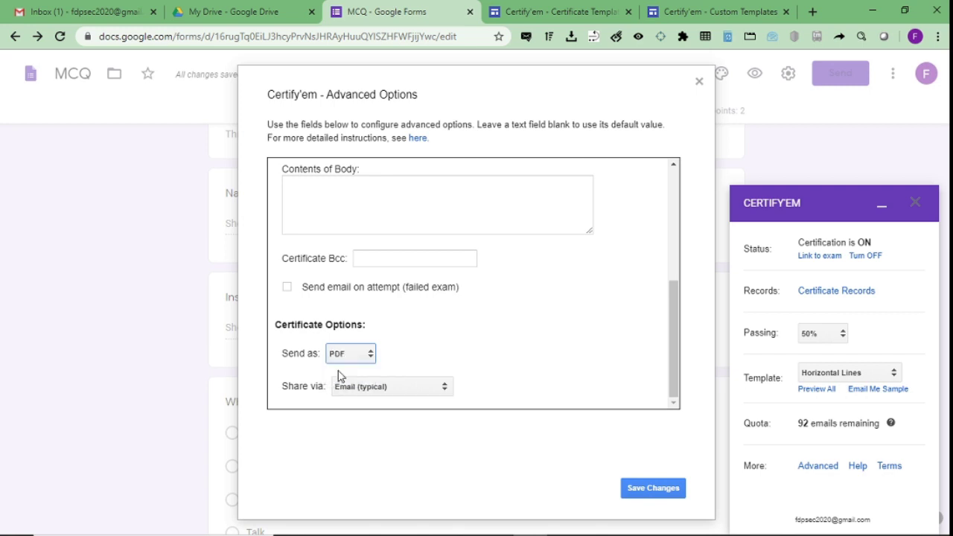
# Keep certificate delivery on Email (typical) instead of Google Drive, and save the advanced options.
pyautogui.click(354, 389)
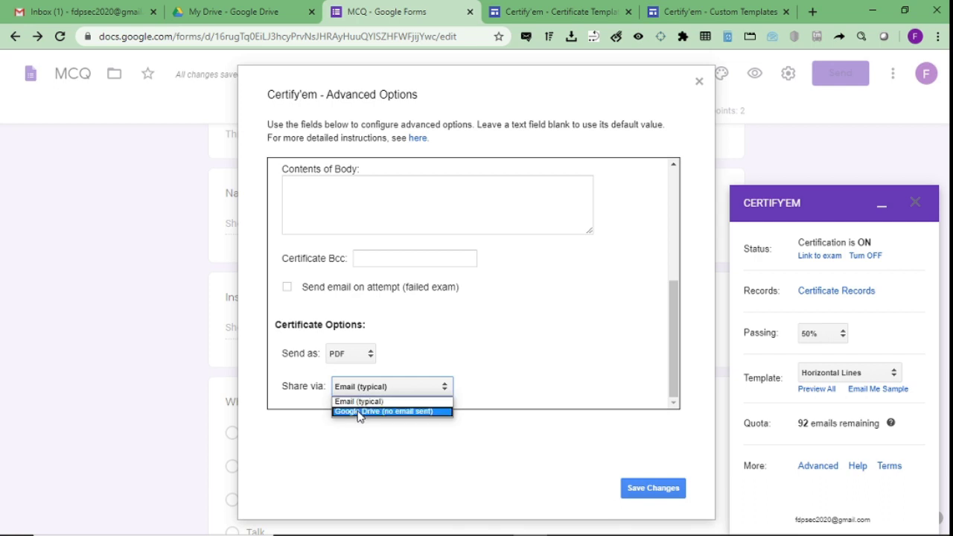
pyautogui.click(360, 412)
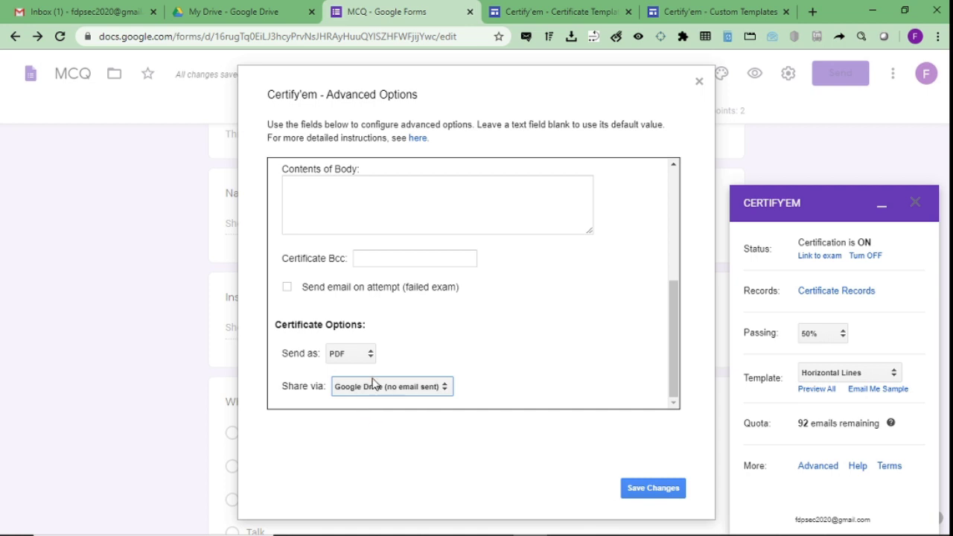
pyautogui.click(373, 383)
pyautogui.click(365, 398)
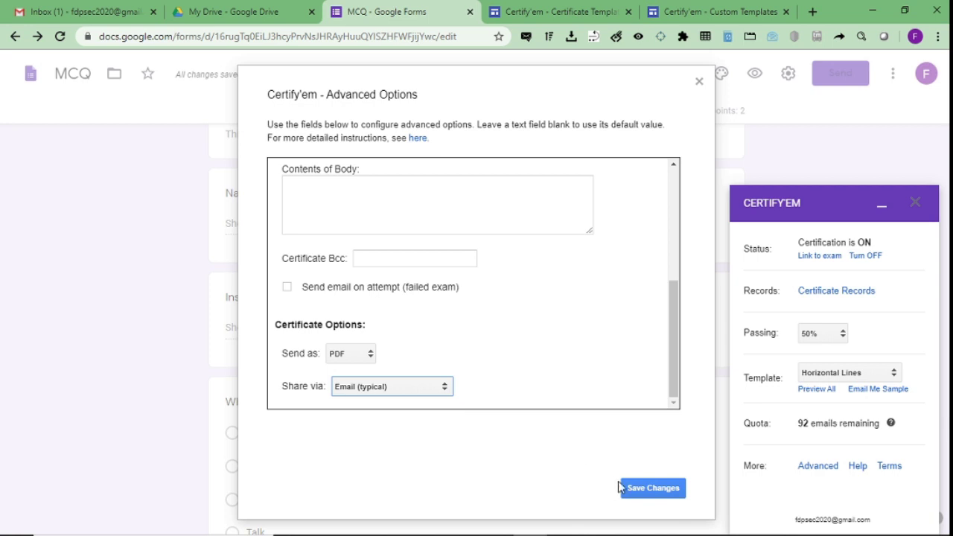
pyautogui.click(653, 490)
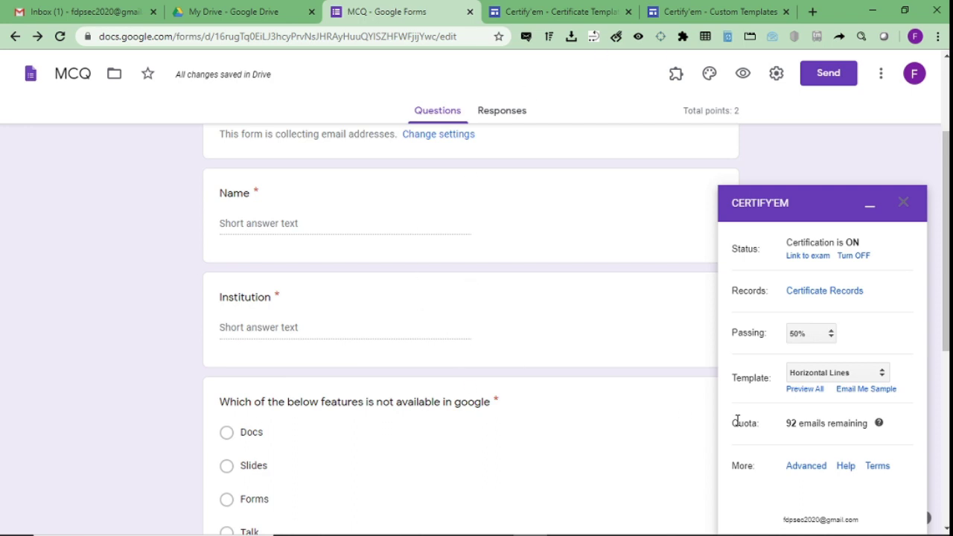
# Keep Horizontal Lines as the certificate template and close the Certify'em sidebar.
pyautogui.click(838, 376)
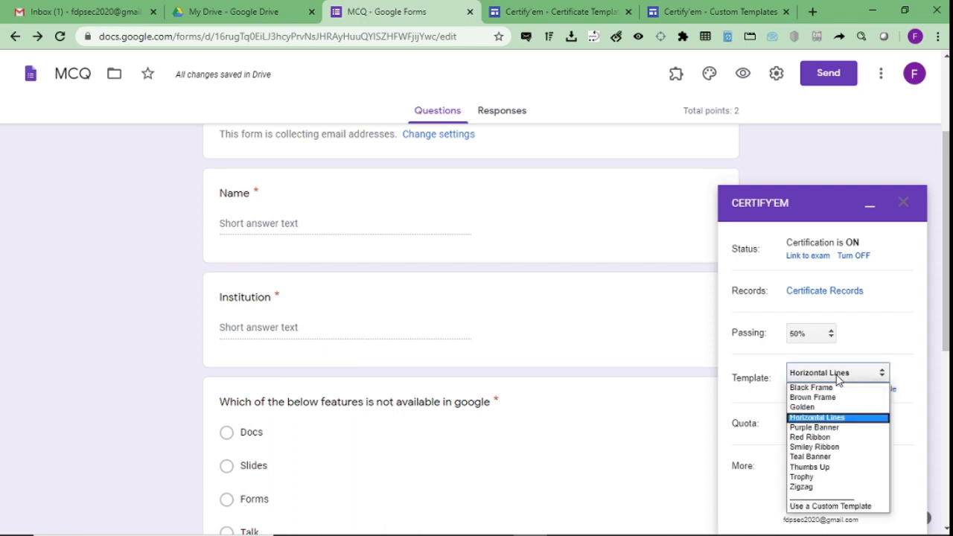
pyautogui.click(838, 376)
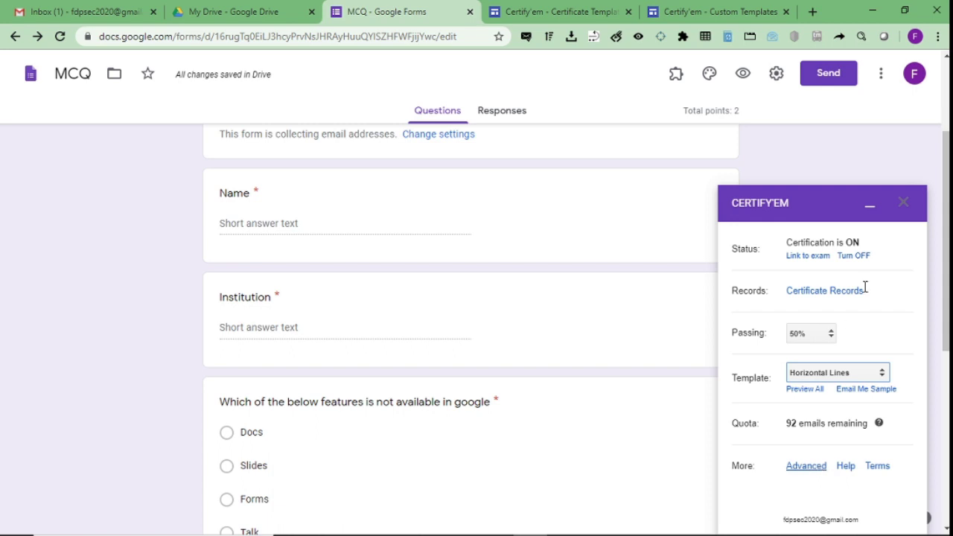
pyautogui.click(904, 204)
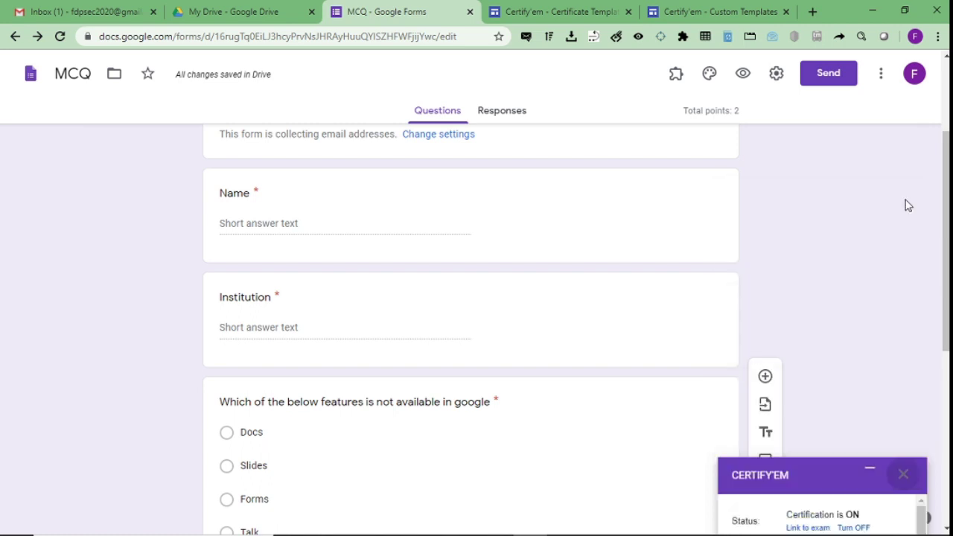
# Copy the form's shortened share link from the Send dialog.
pyautogui.click(834, 79)
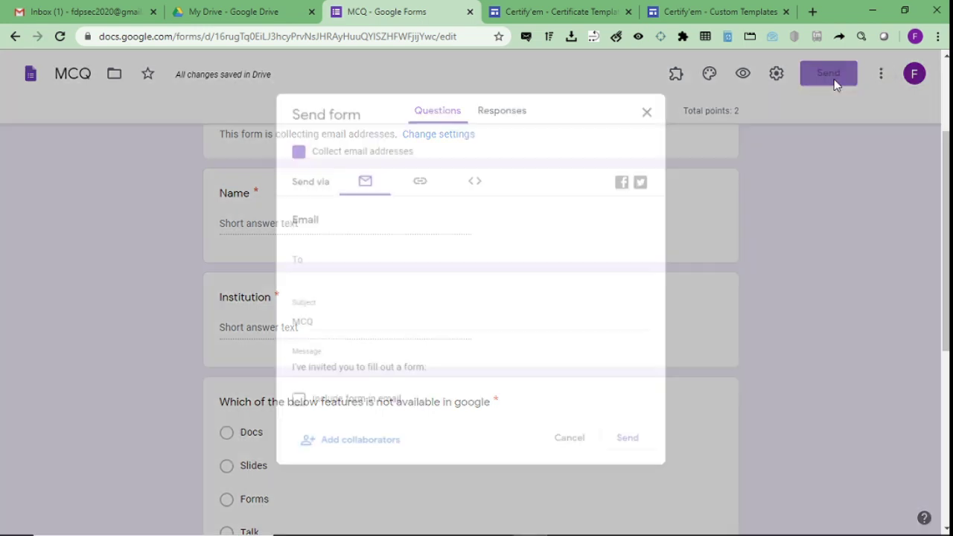
pyautogui.click(415, 177)
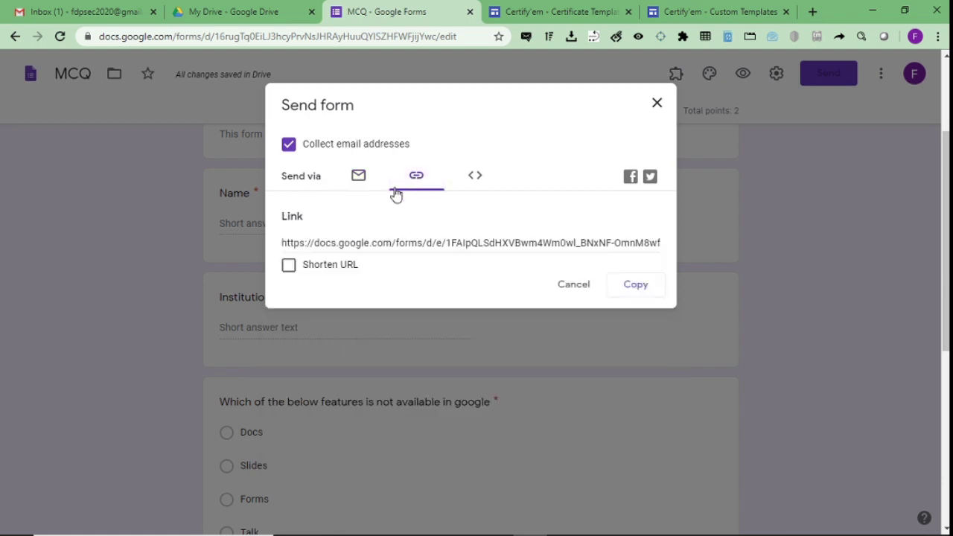
pyautogui.click(288, 264)
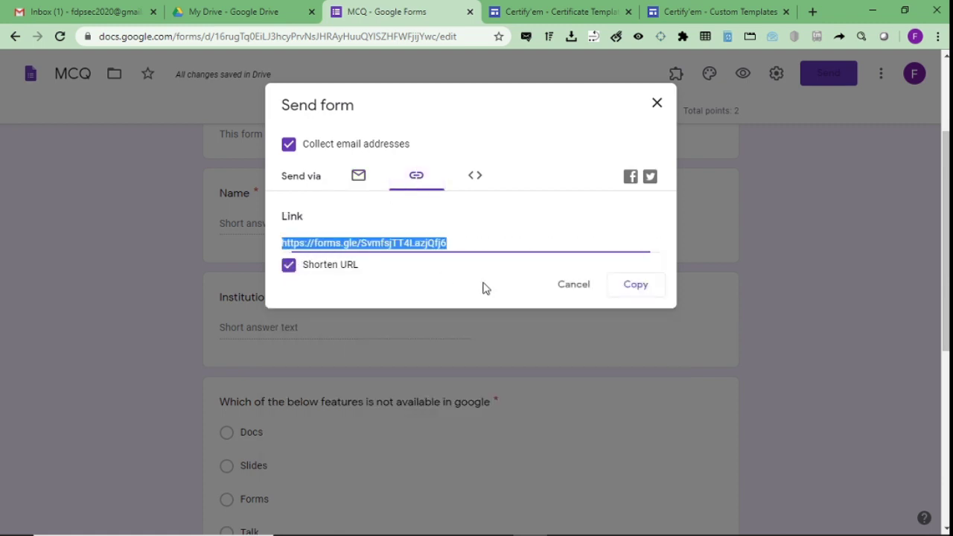
pyautogui.click(625, 291)
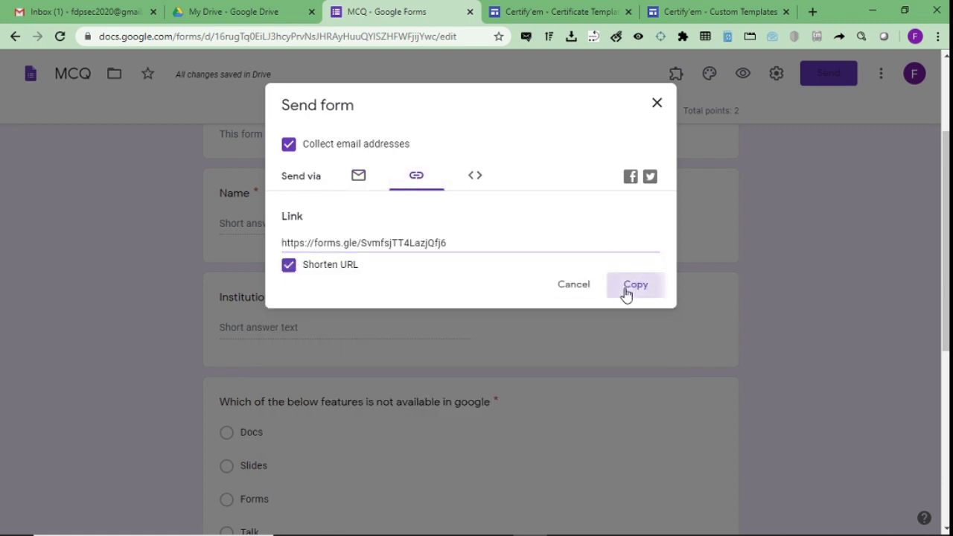
# Paste the shortened link into a new browser tab to load the live quiz.
pyautogui.click(661, 7)
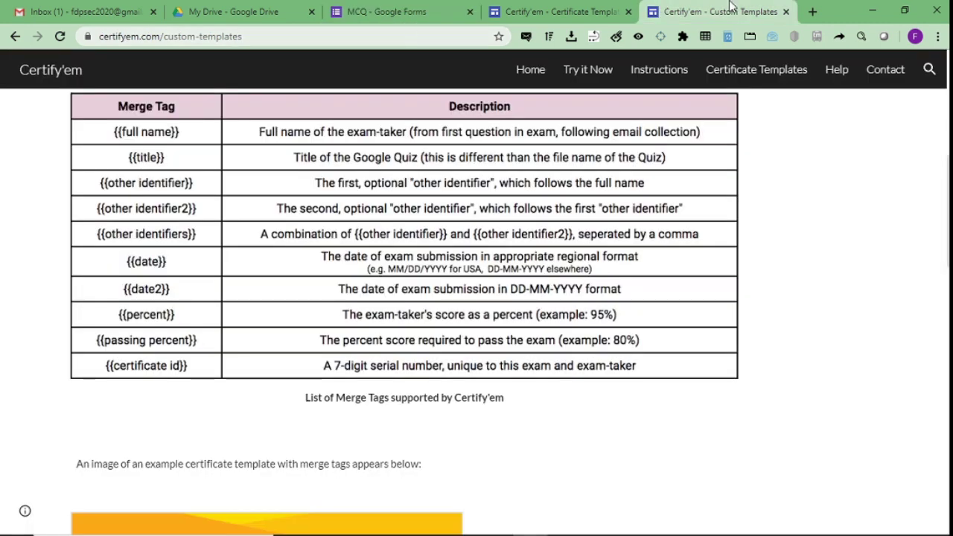
pyautogui.click(810, 12)
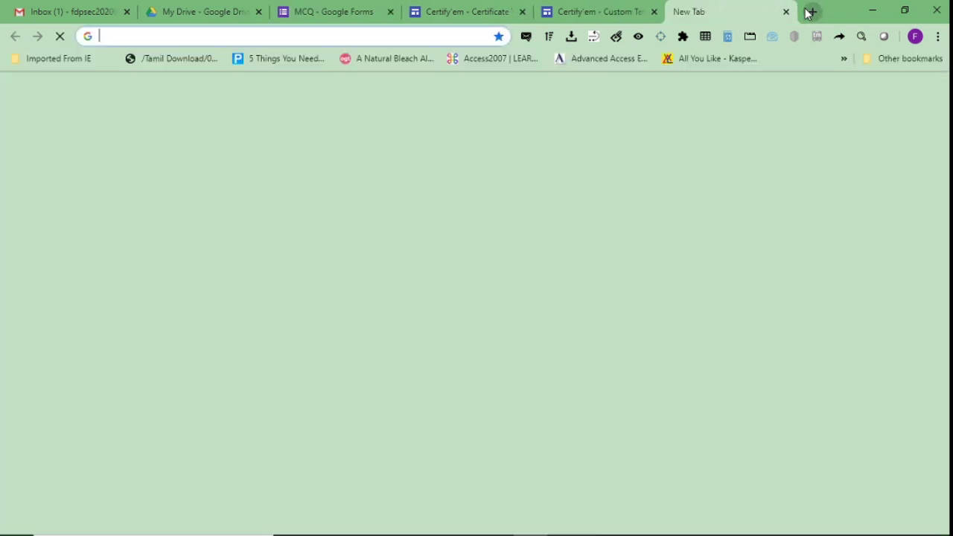
pyautogui.hotkey('ctrl', 'v')
pyautogui.press('Return')
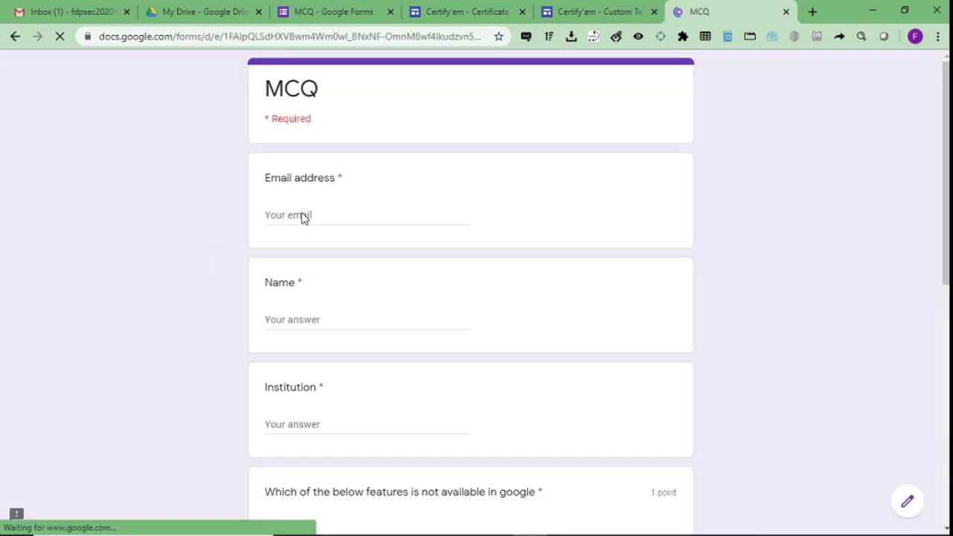
# Fill in the respondent's email address, name and institution in capitals.
pyautogui.click(303, 215)
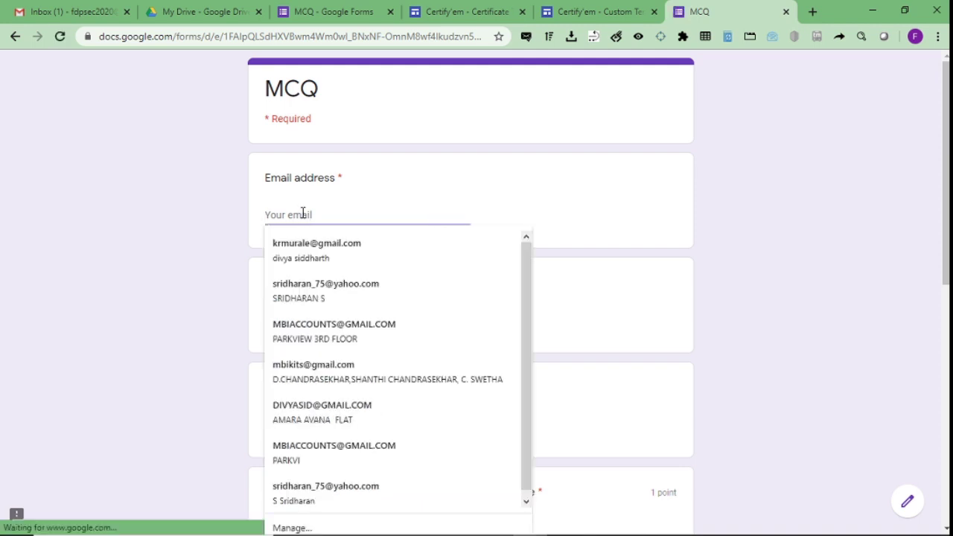
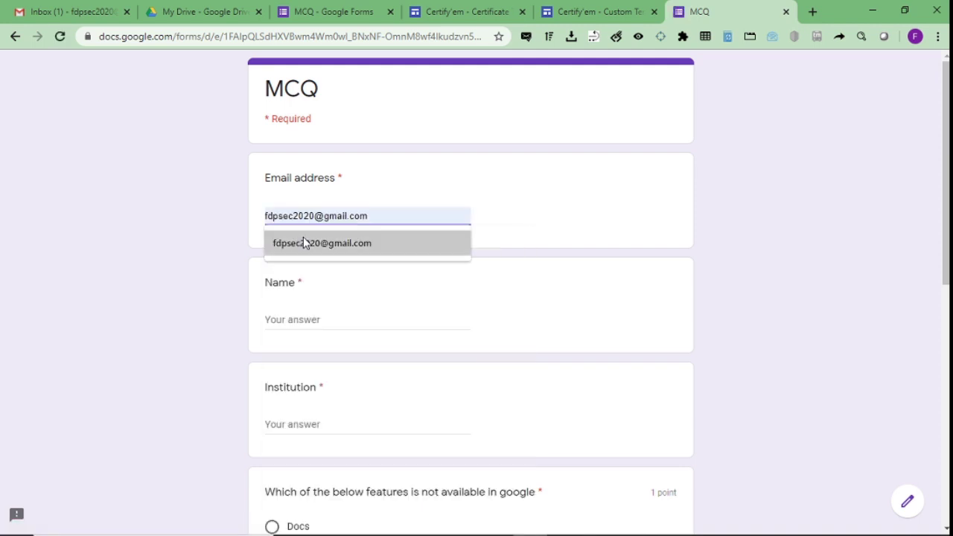
pyautogui.click(303, 240)
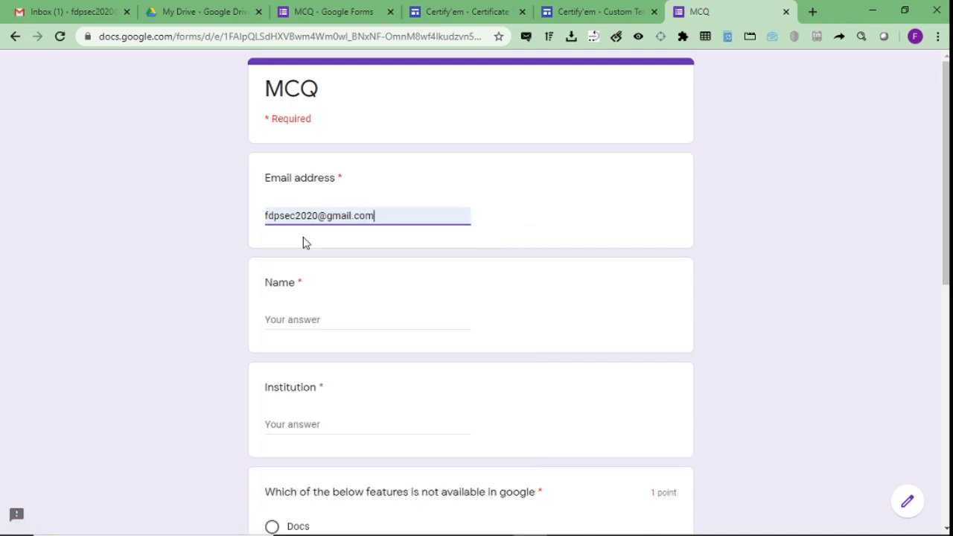
pyautogui.scroll(-1, 403, 263)
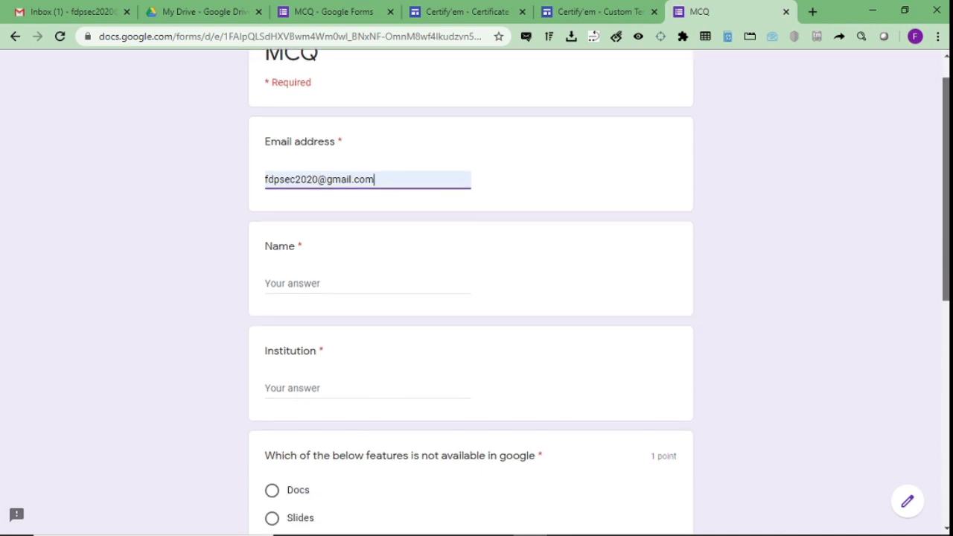
pyautogui.click(305, 283)
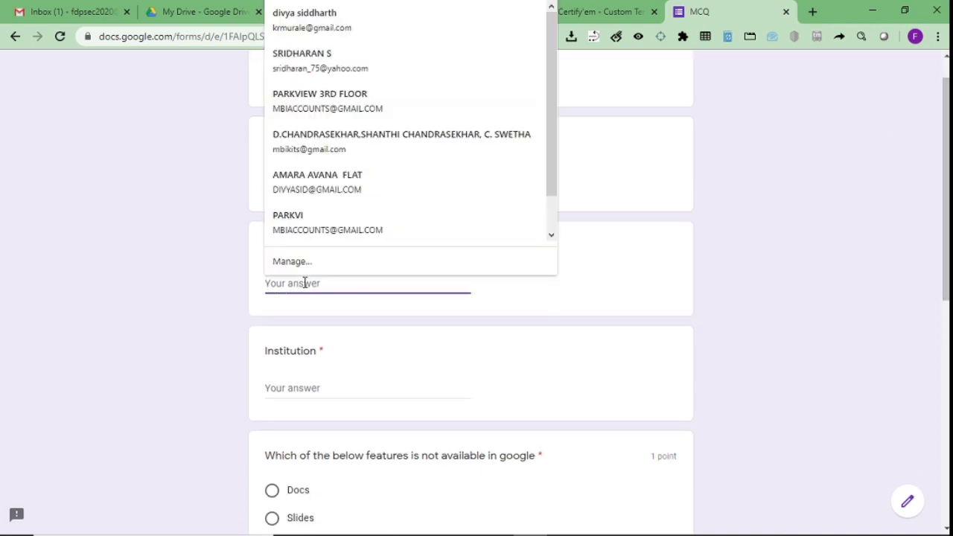
pyautogui.write('Ms ')
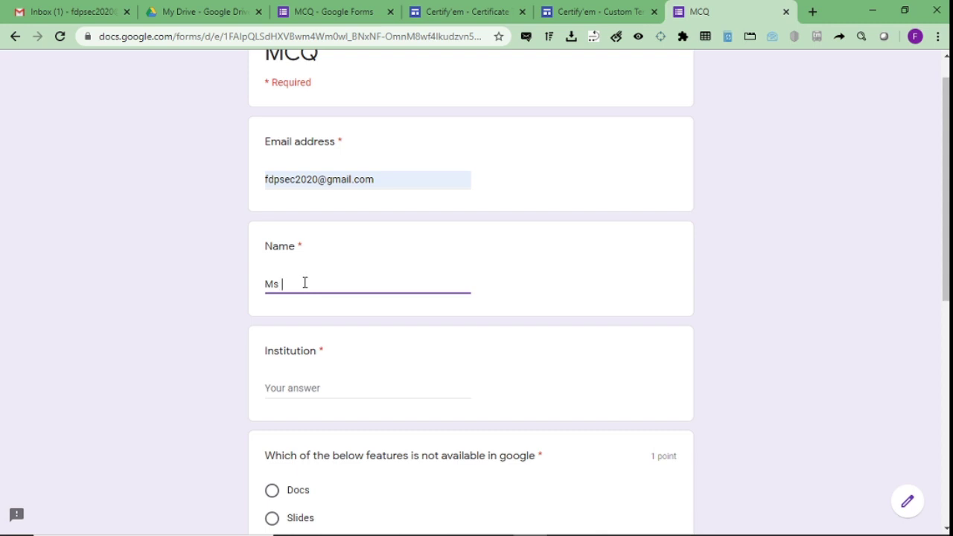
pyautogui.write('Chithra S')
pyautogui.click(283, 386)
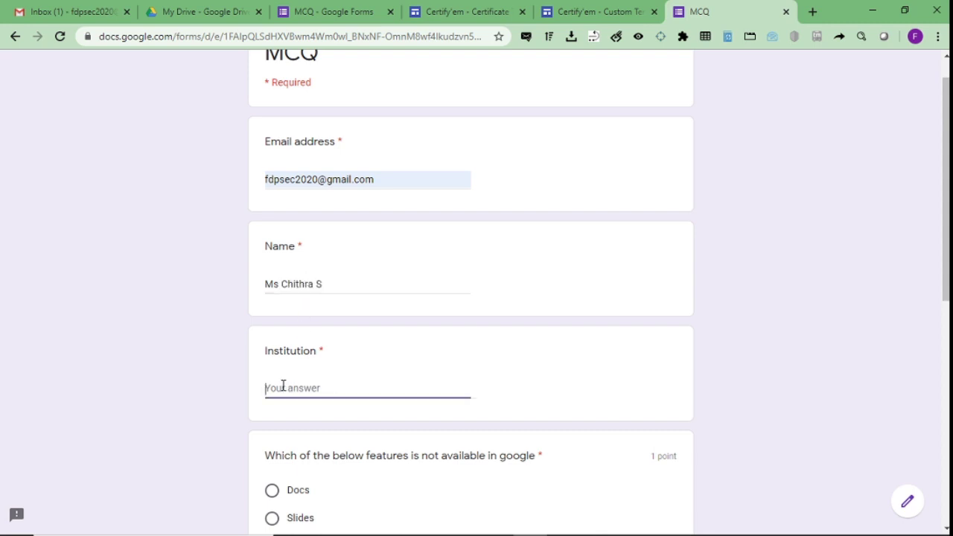
pyautogui.write('s')
pyautogui.press('BackSpace')
pyautogui.write('SEC')
# Answer the first question with Talk and the second with Add ons.
pyautogui.scroll(-3, 588, 286)
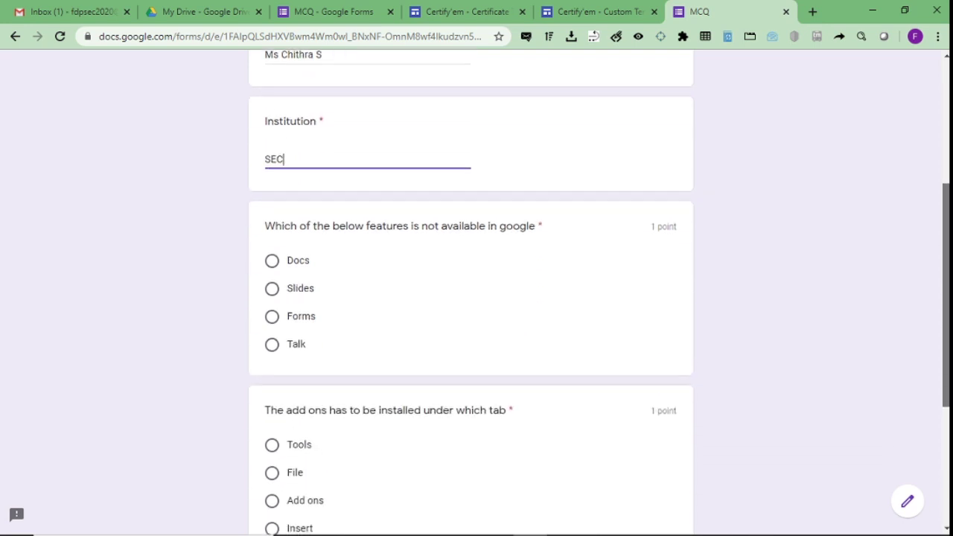
pyautogui.click(273, 345)
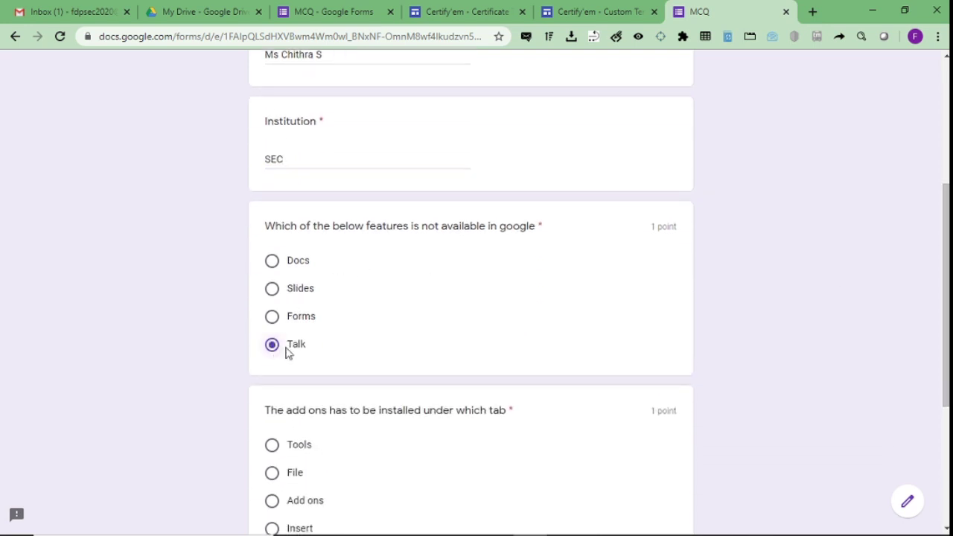
pyautogui.scroll(-3, 600, 353)
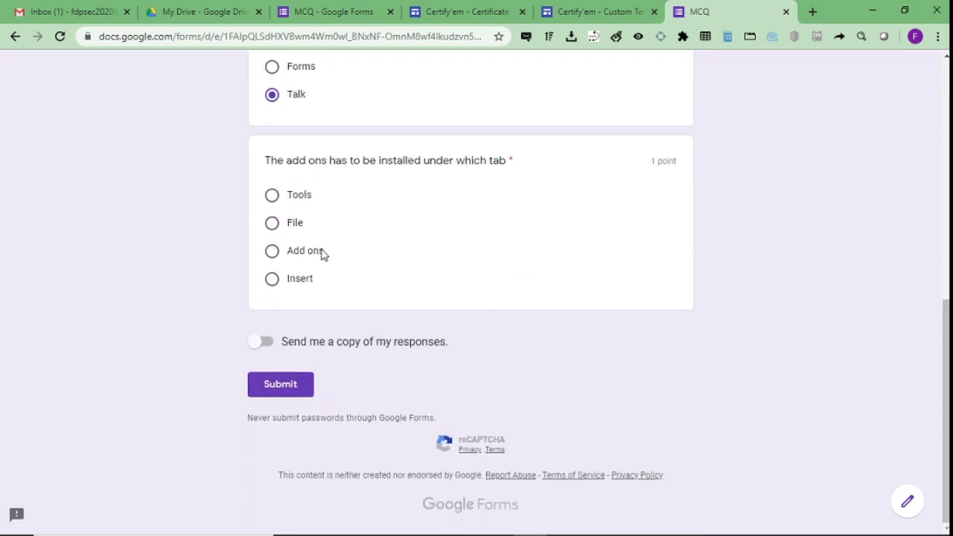
pyautogui.click(318, 253)
# Submit the quiz, review the 2/2 scored response, and go back to Gmail.
pyautogui.click(291, 382)
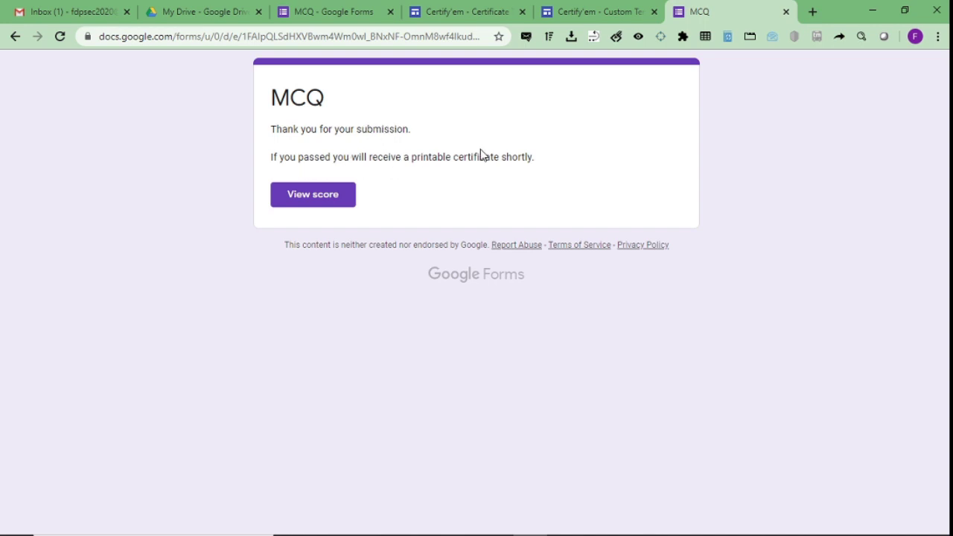
pyautogui.click(309, 206)
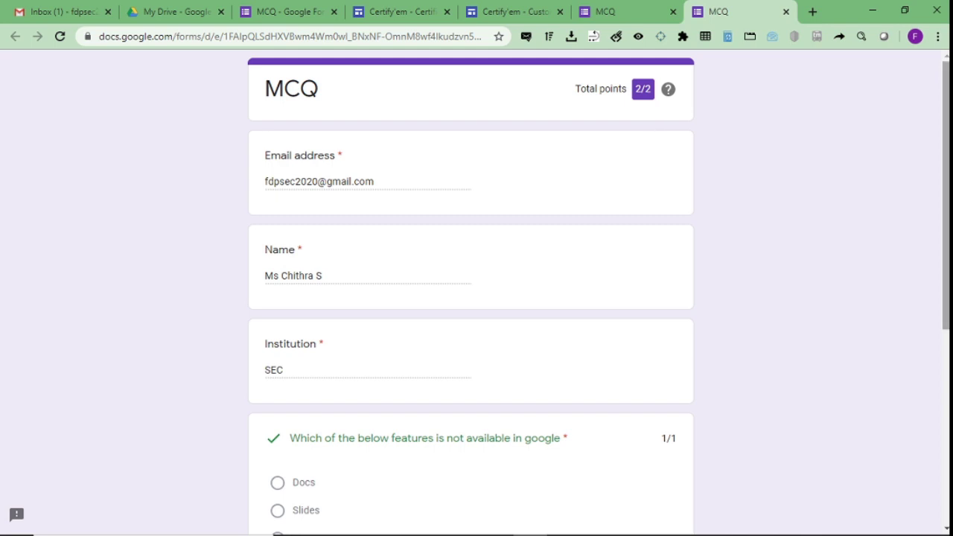
pyautogui.scroll(-3, 947, 194)
pyautogui.moveTo(946, 332); pyautogui.dragTo(947, 195)
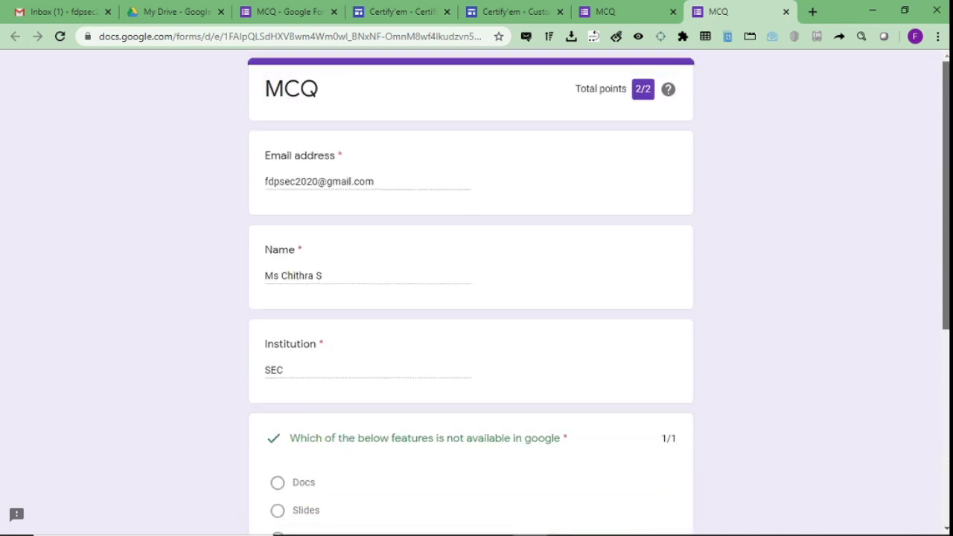
pyautogui.click(82, 7)
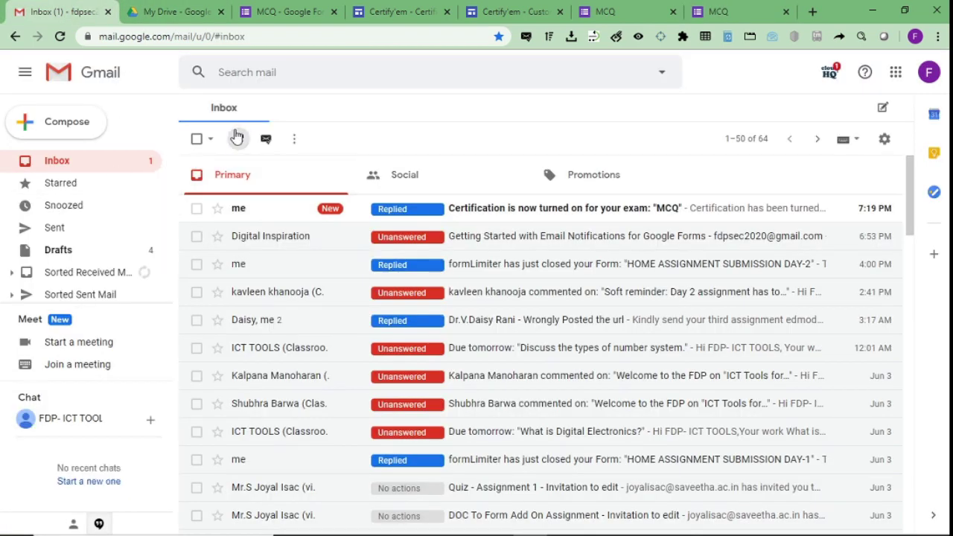
# Reload the Gmail inbox, then look through the Certify'em and quiz tabs.
pyautogui.click(238, 137)
pyautogui.click(60, 37)
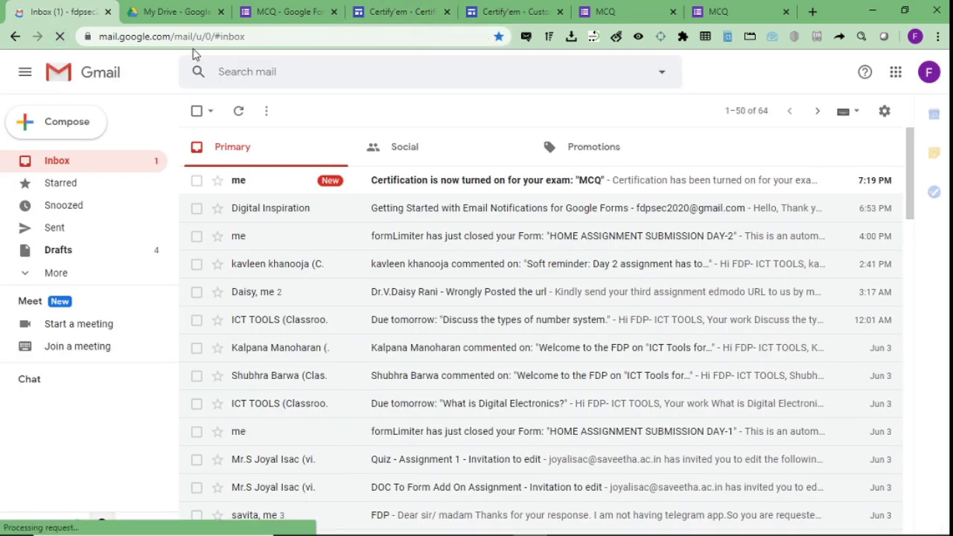
pyautogui.click(498, 8)
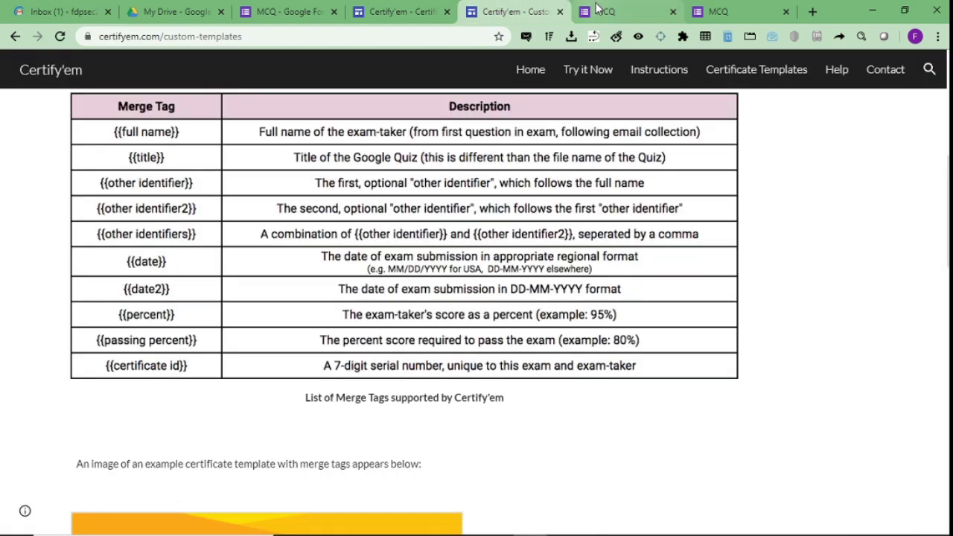
pyautogui.click(596, 9)
pyautogui.click(734, 9)
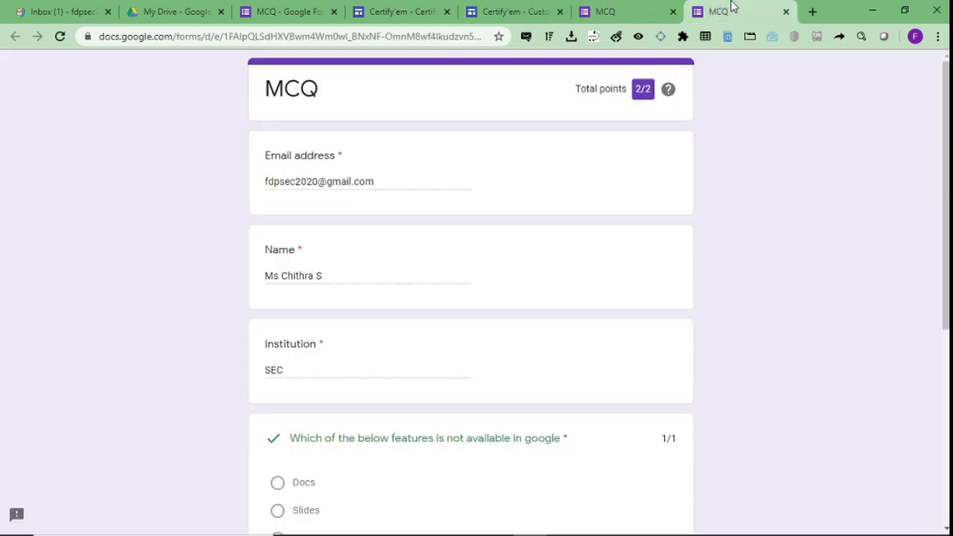
# Close the scored response tab and go to the Certify'em certificate templates page.
pyautogui.click(787, 12)
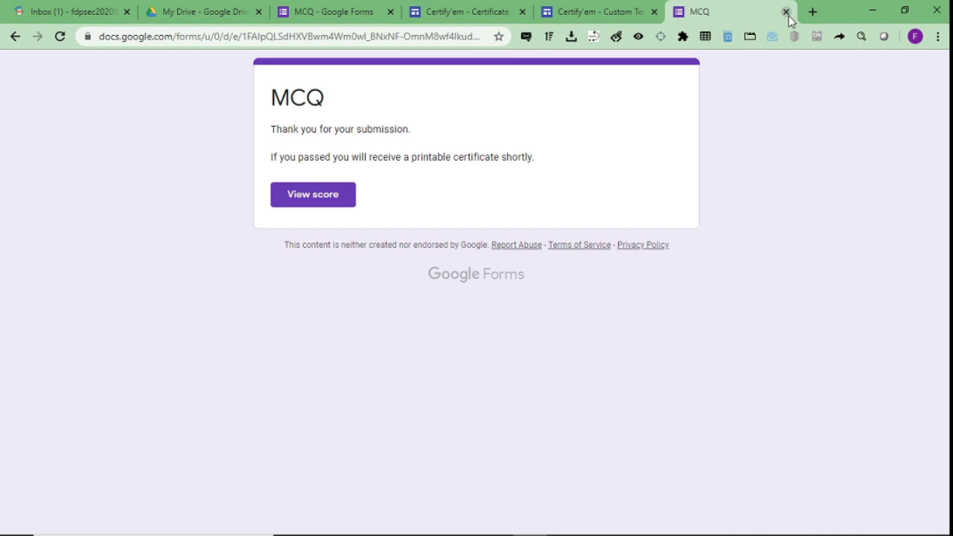
pyautogui.click(619, 9)
pyautogui.click(466, 6)
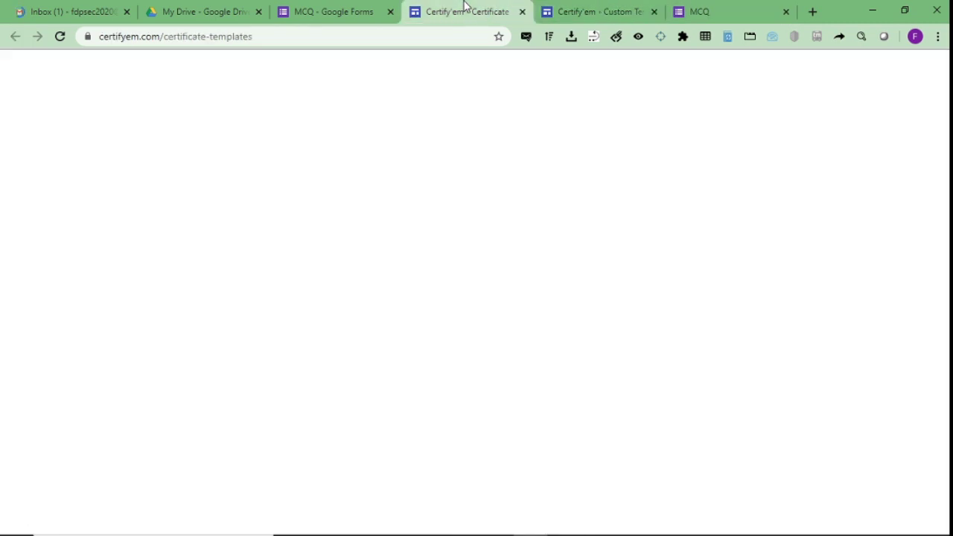
# Dismiss the Send dialog and open Certificate Records via Add-ons > Certify'em > Show Certify'em Controls.
pyautogui.click(339, 9)
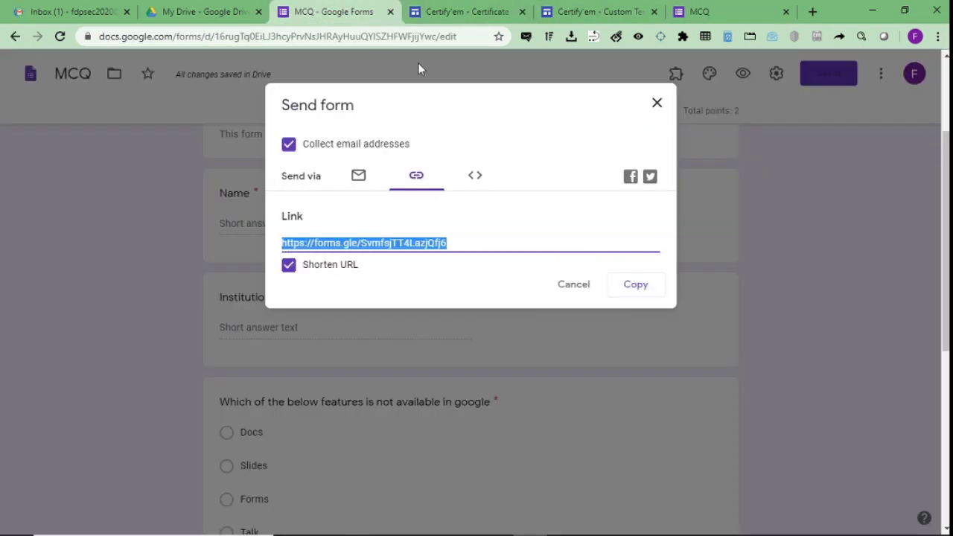
pyautogui.click(572, 288)
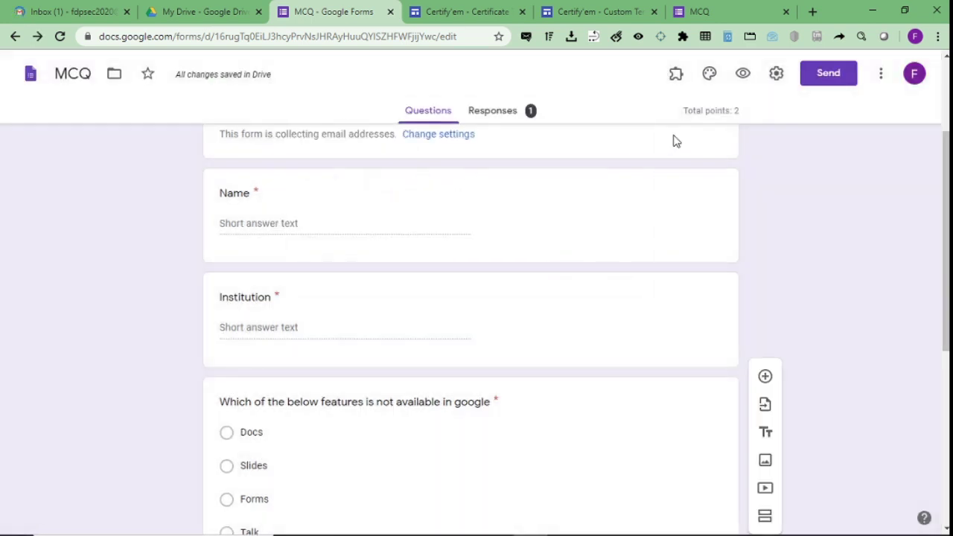
pyautogui.click(676, 77)
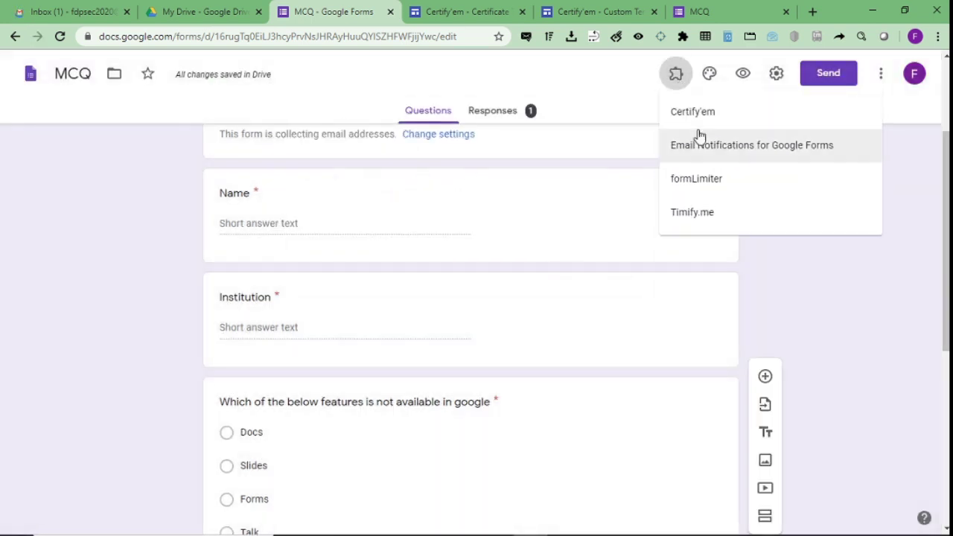
pyautogui.click(700, 113)
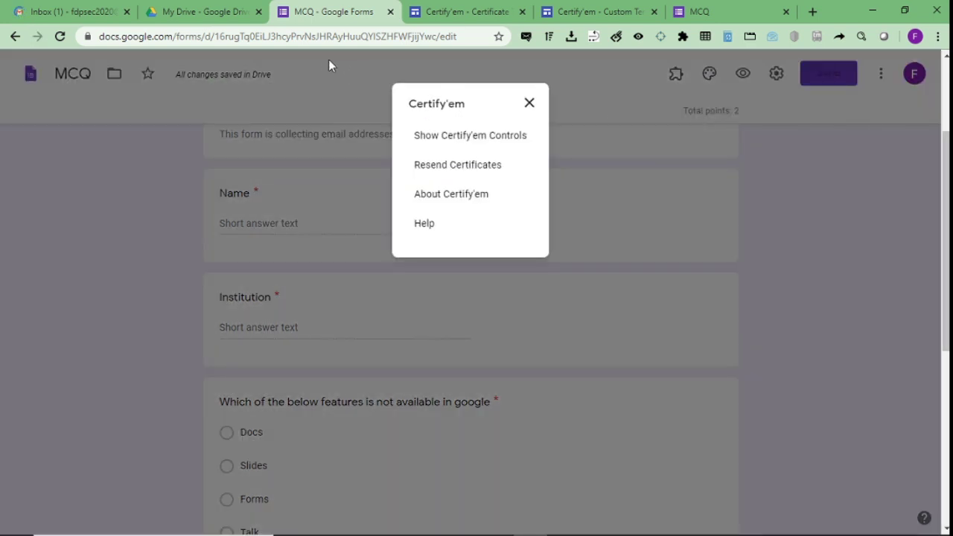
pyautogui.click(423, 134)
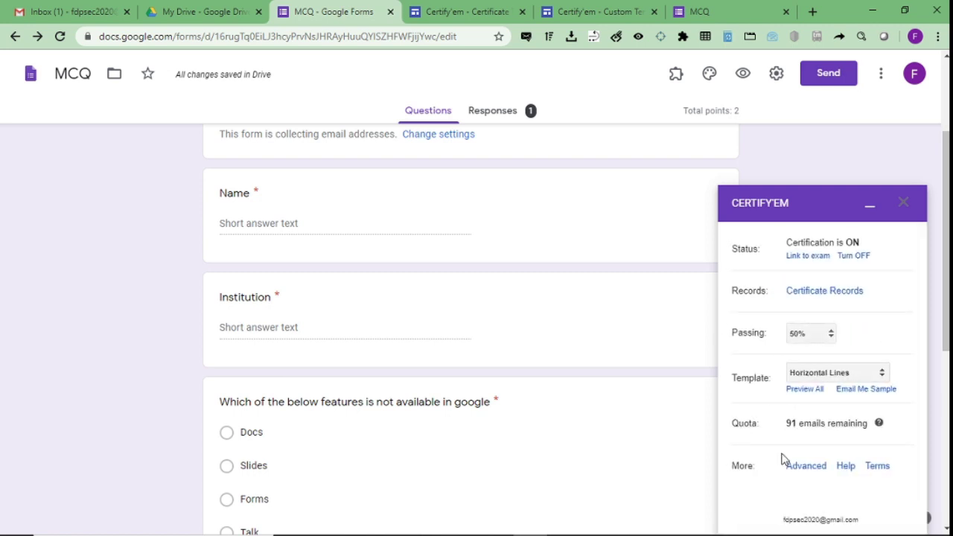
pyautogui.click(845, 297)
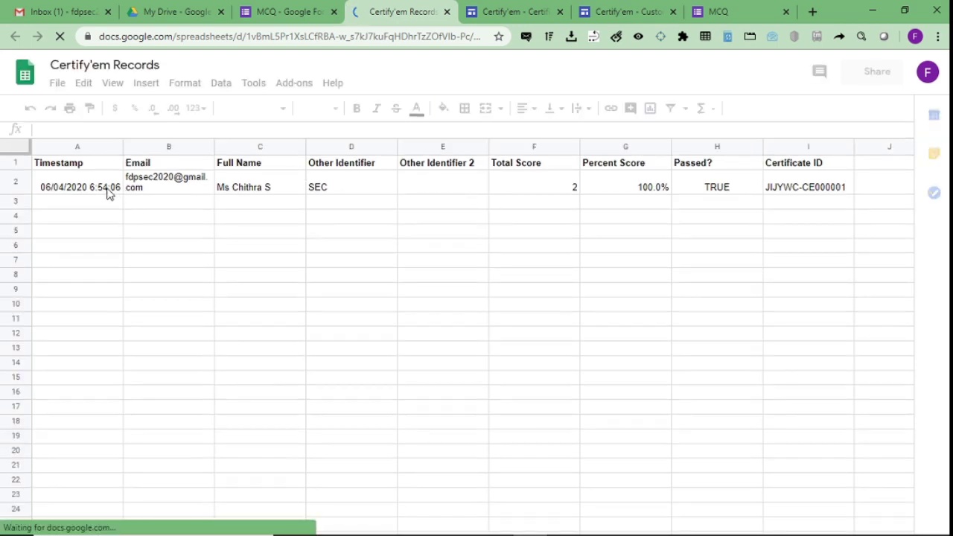
# Check the full name in C2 and the certificate ID in I2, dismissing the tip.
pyautogui.click(254, 189)
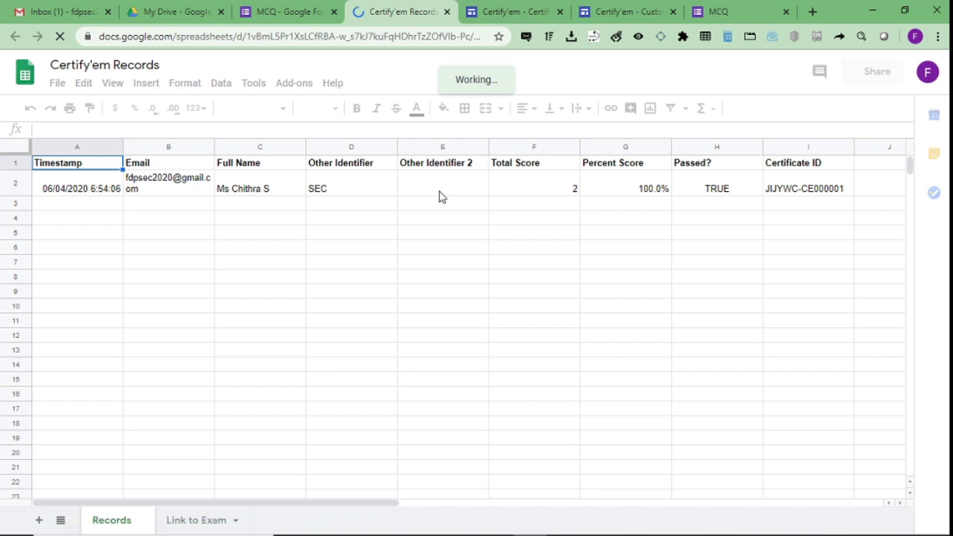
pyautogui.click(780, 195)
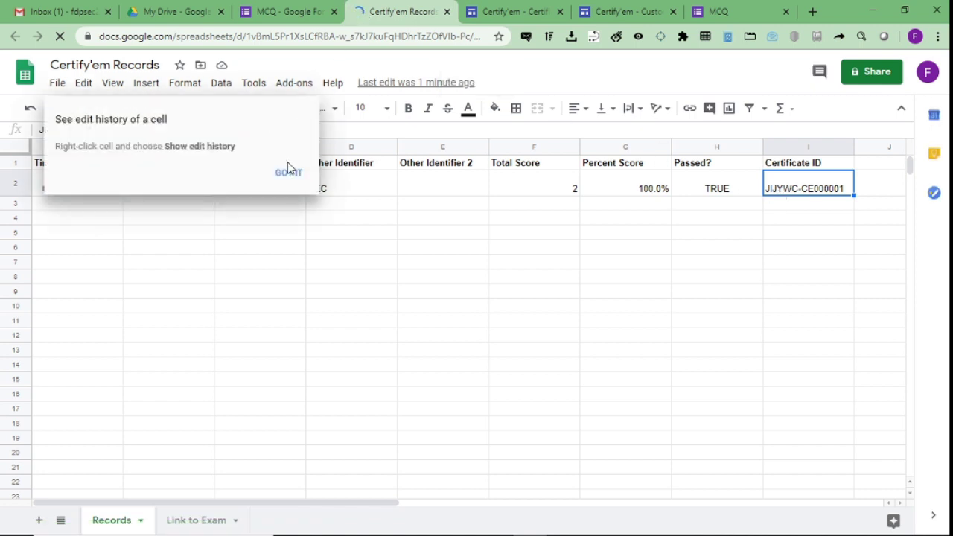
pyautogui.click(289, 172)
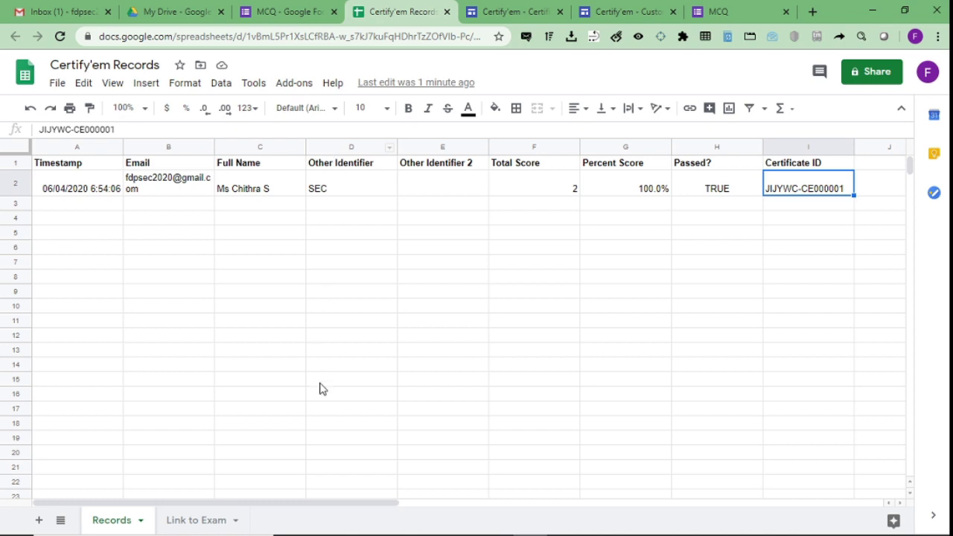
# Return to the Gmail inbox and refresh it to fetch the certificate email.
pyautogui.click(317, 9)
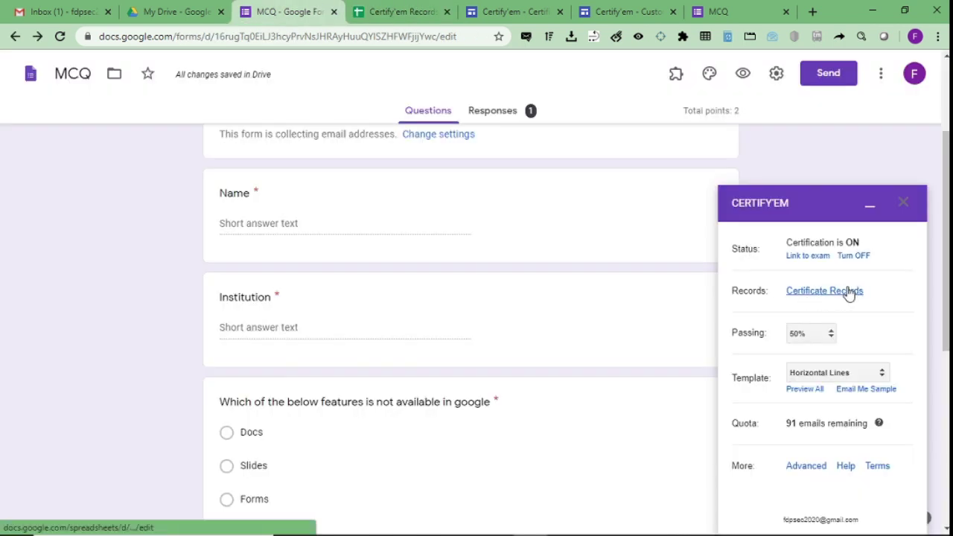
pyautogui.click(59, 11)
pyautogui.click(239, 140)
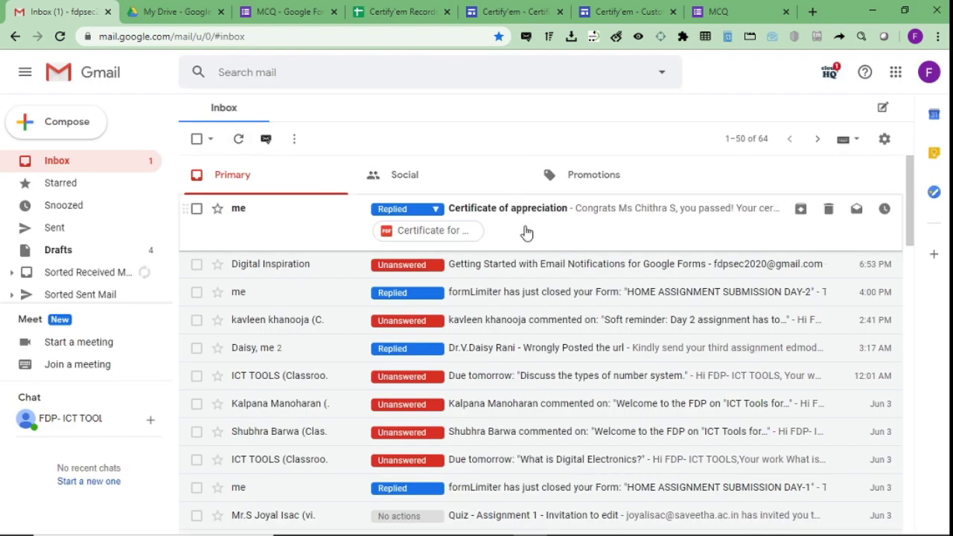
# View the Certificate of appreciation email's attached PDF certificate, then bring up OBS.
pyautogui.click(526, 233)
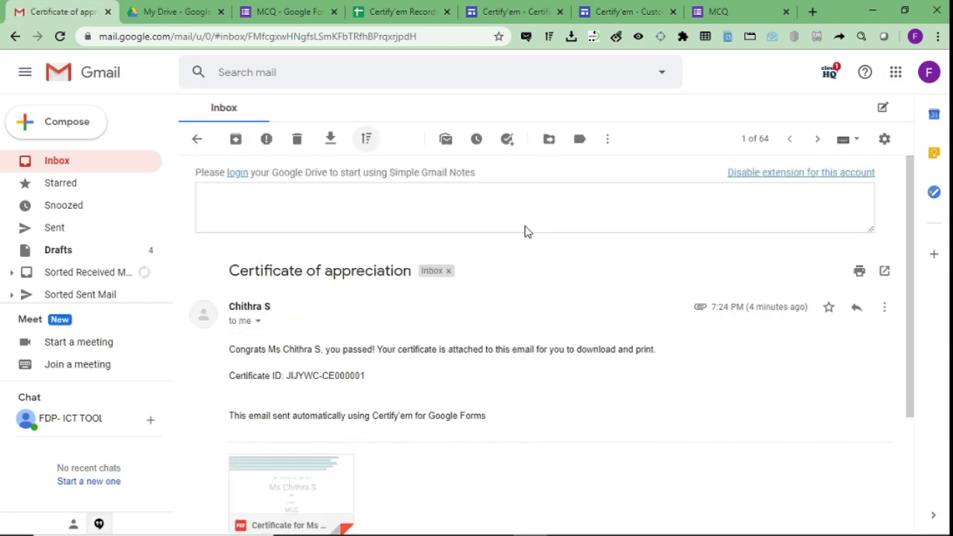
pyautogui.scroll(-2, 525, 231)
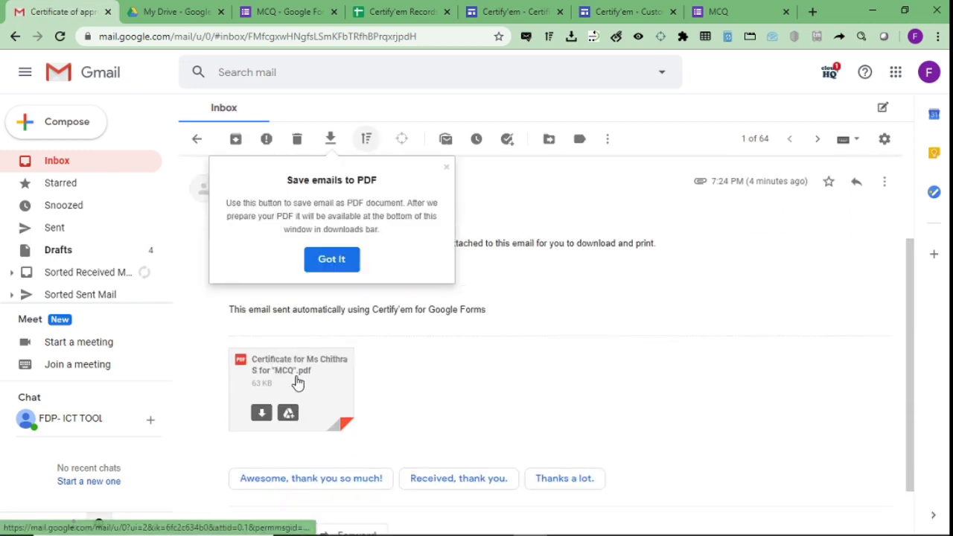
pyautogui.click(295, 375)
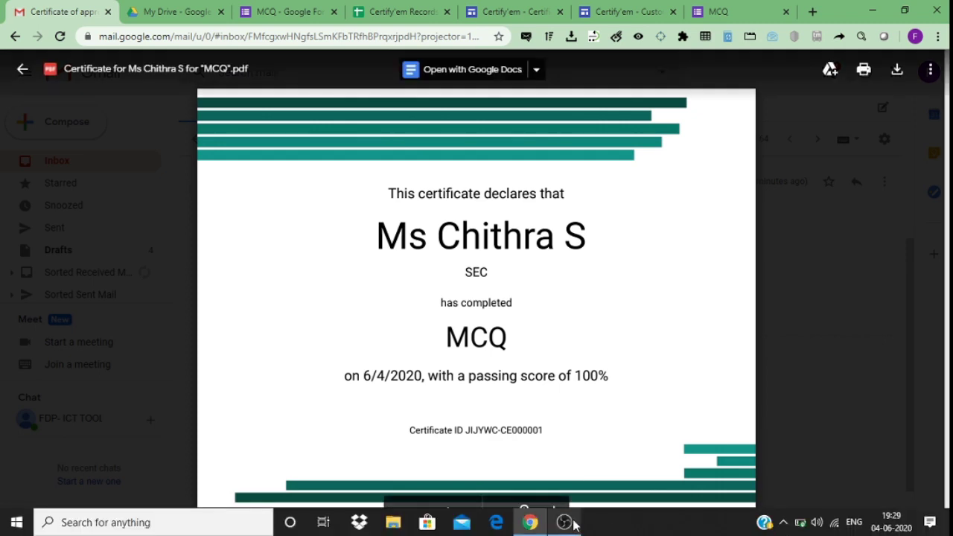
pyautogui.click(574, 522)
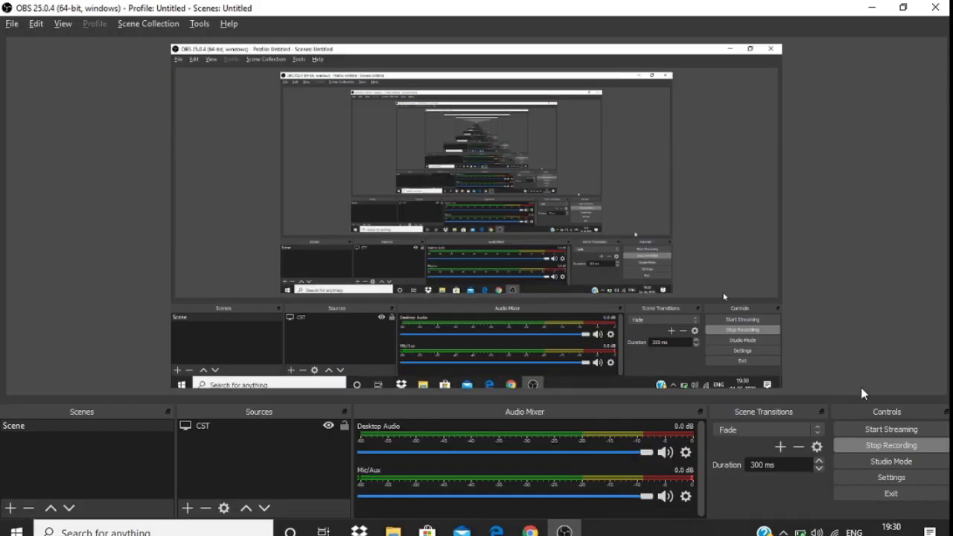